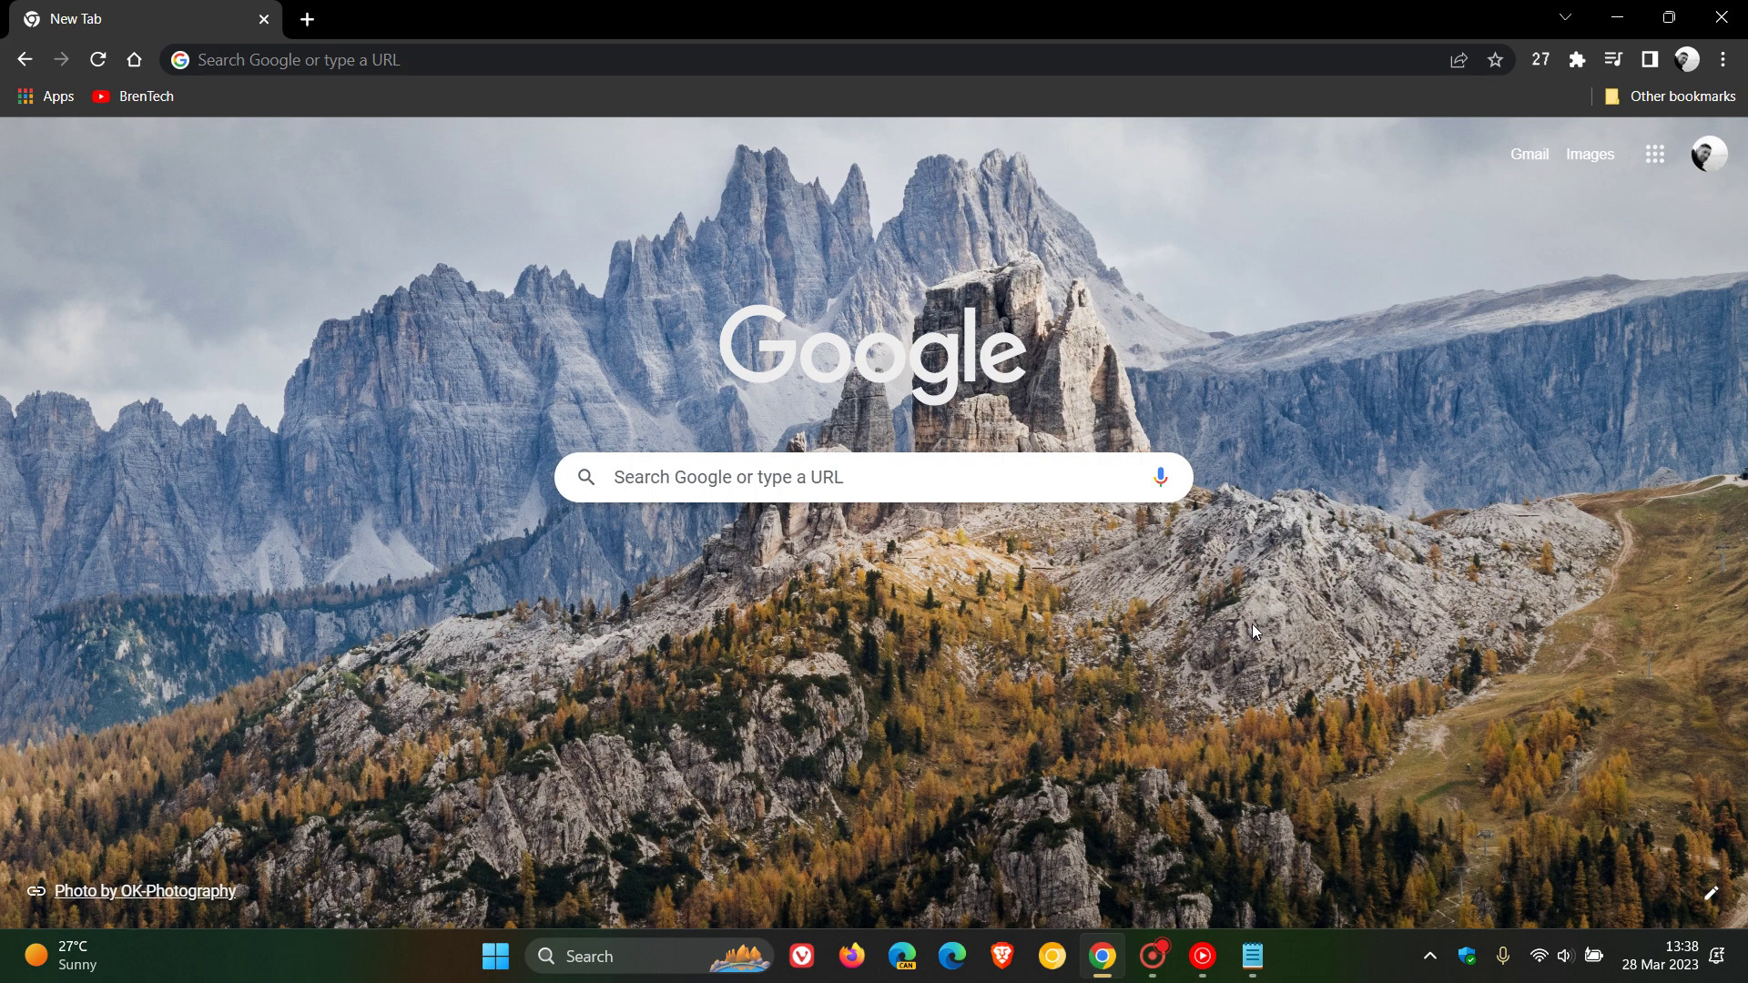
Open a new Incognito window from Chrome's main menu.
left_click(1724, 59)
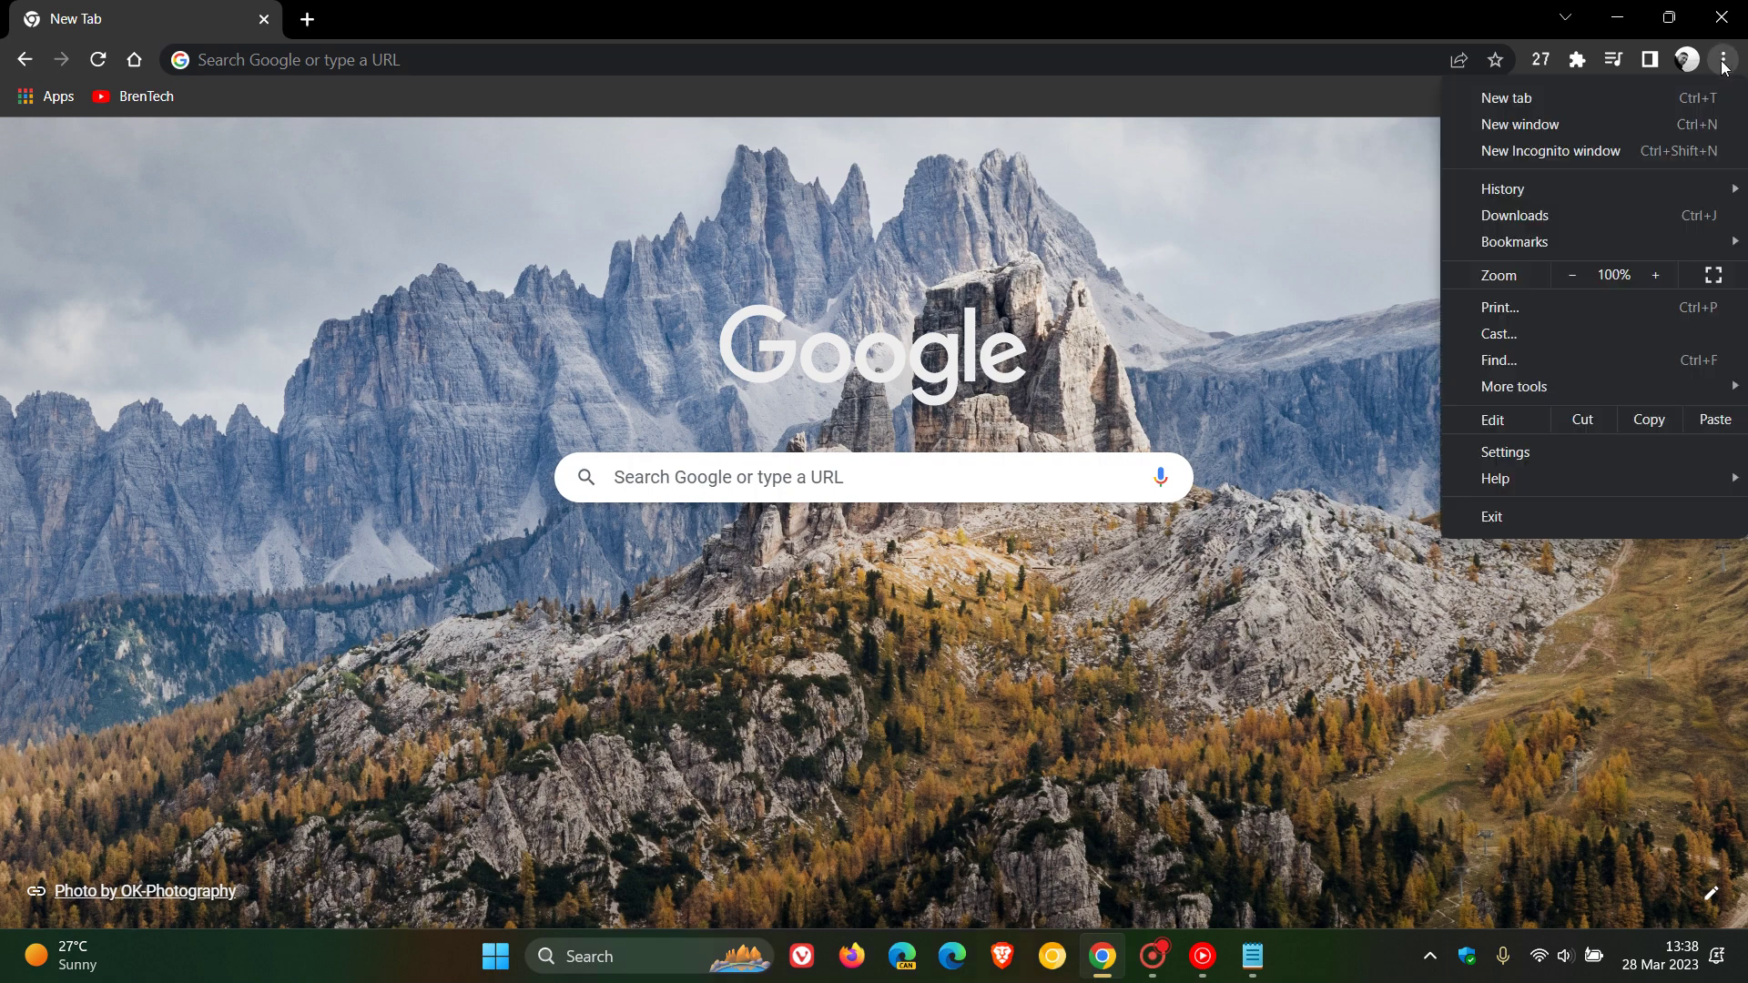
left_click(1631, 125)
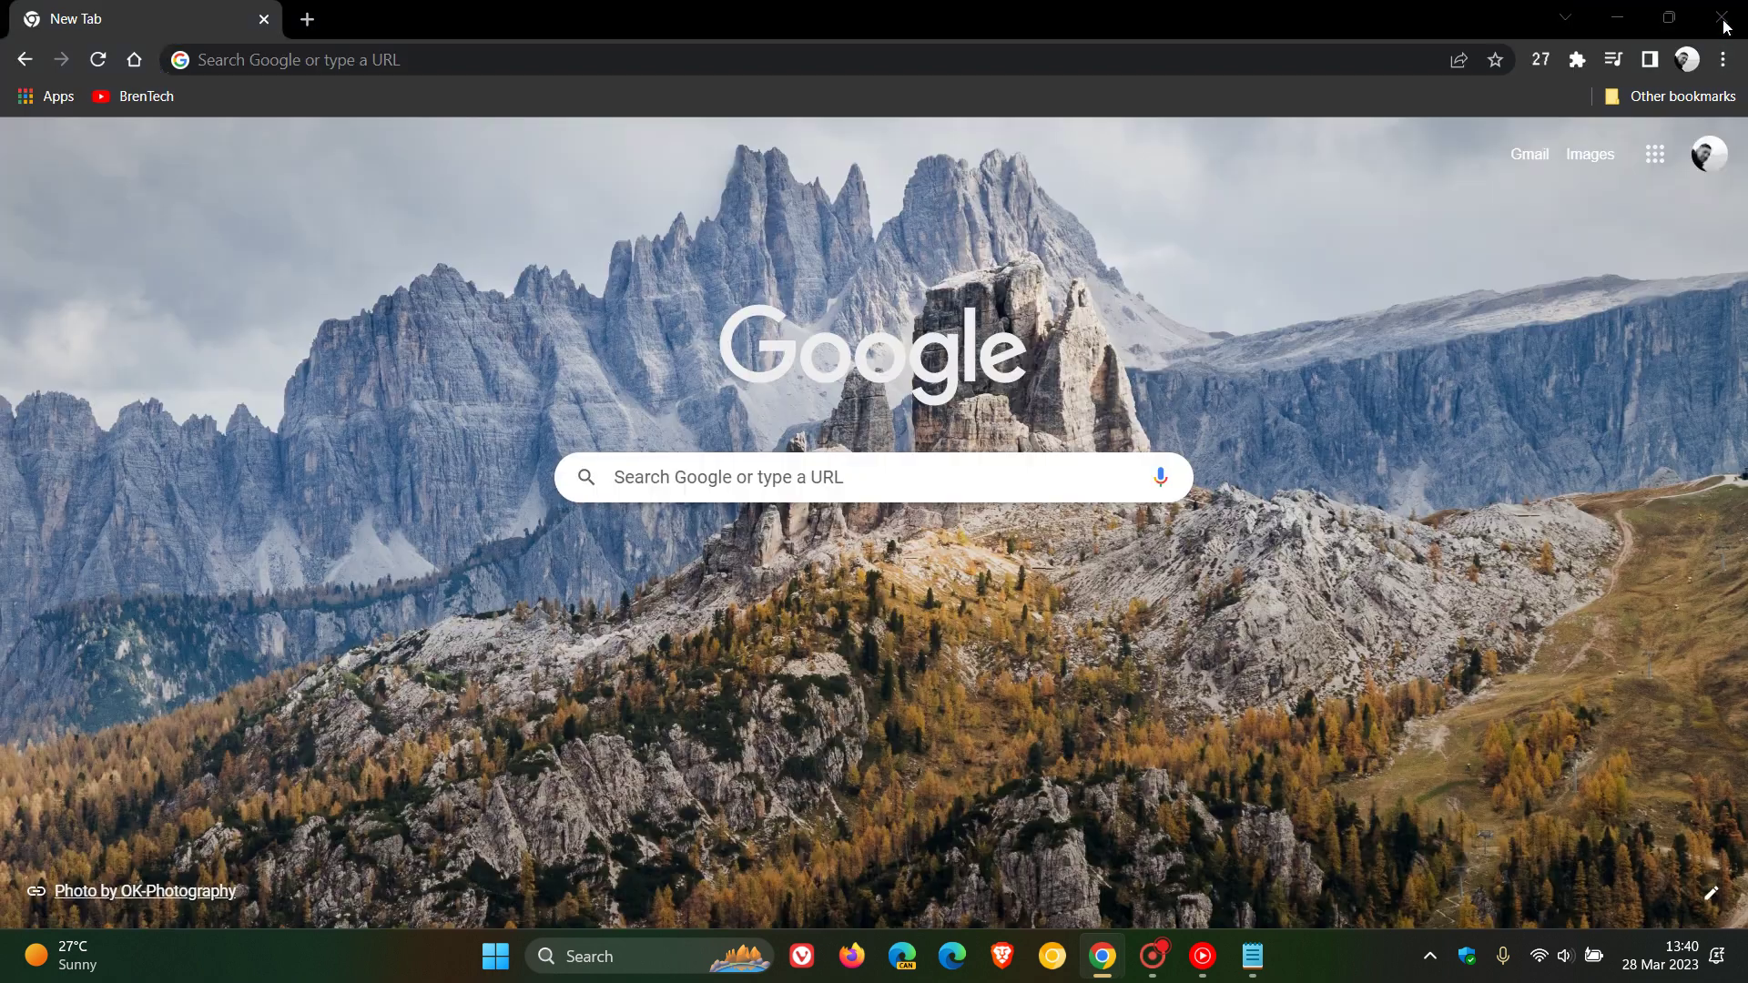
Close the Incognito window and bring the Notepad notes with the commands to the front.
left_click(1722, 18)
left_click(528, 63)
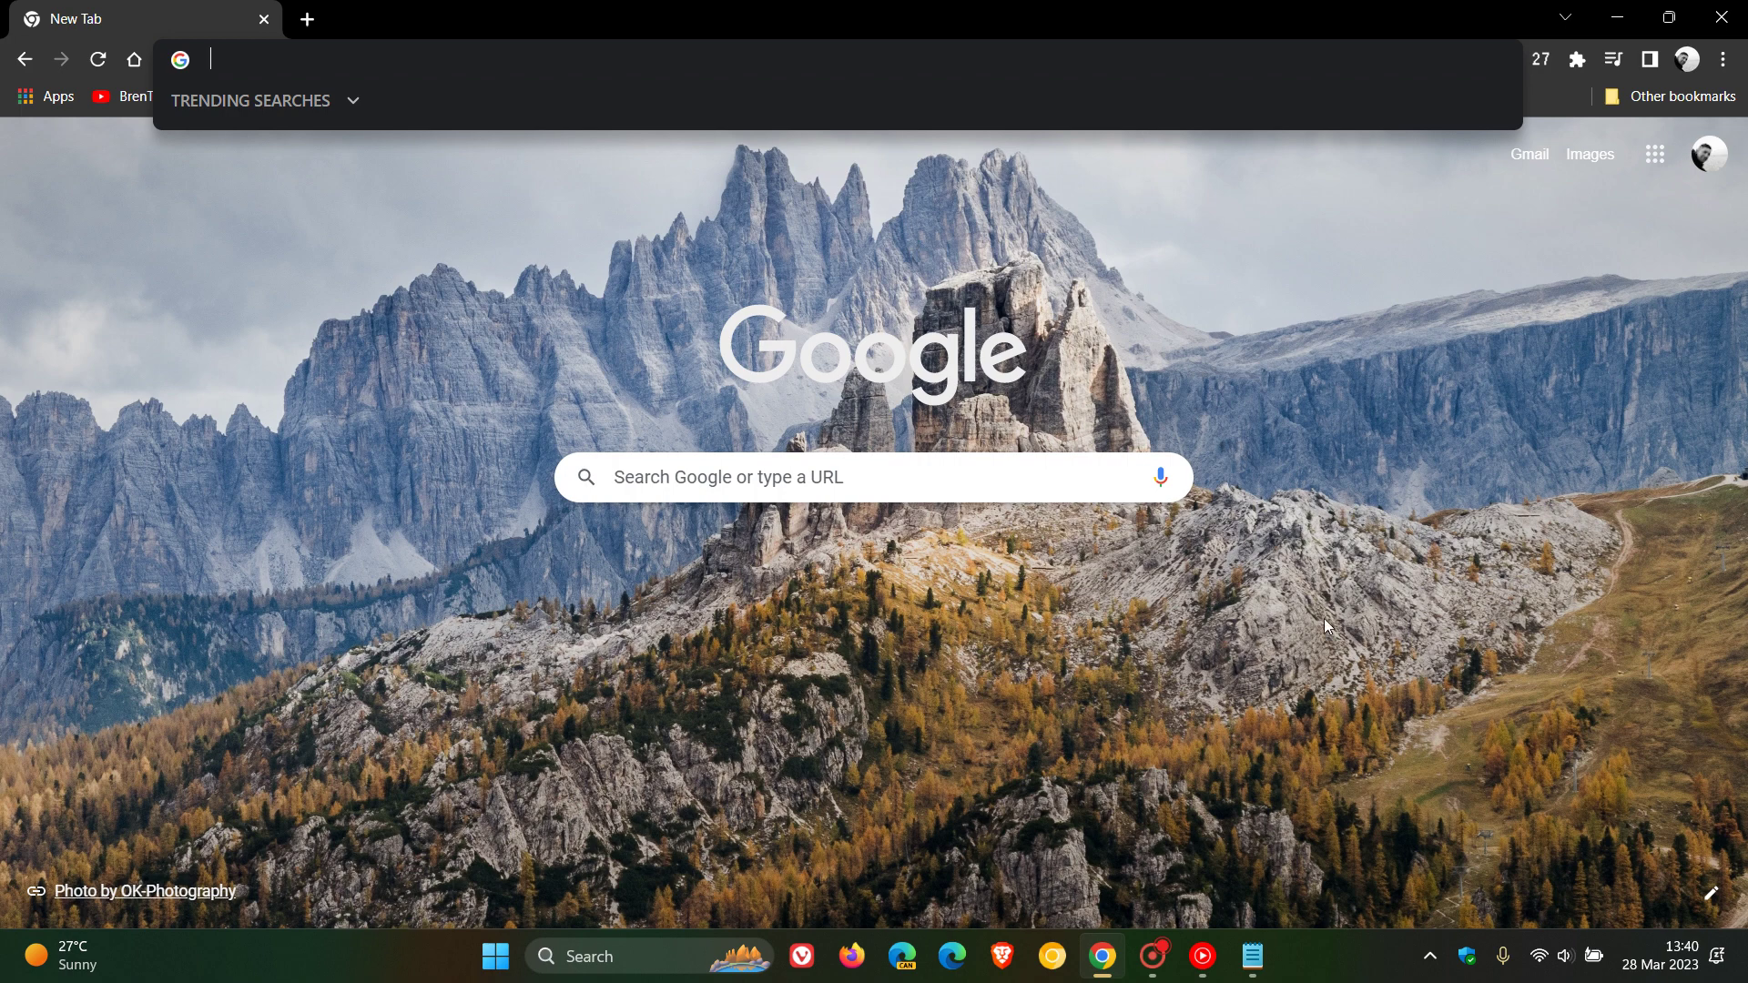
left_click(1251, 957)
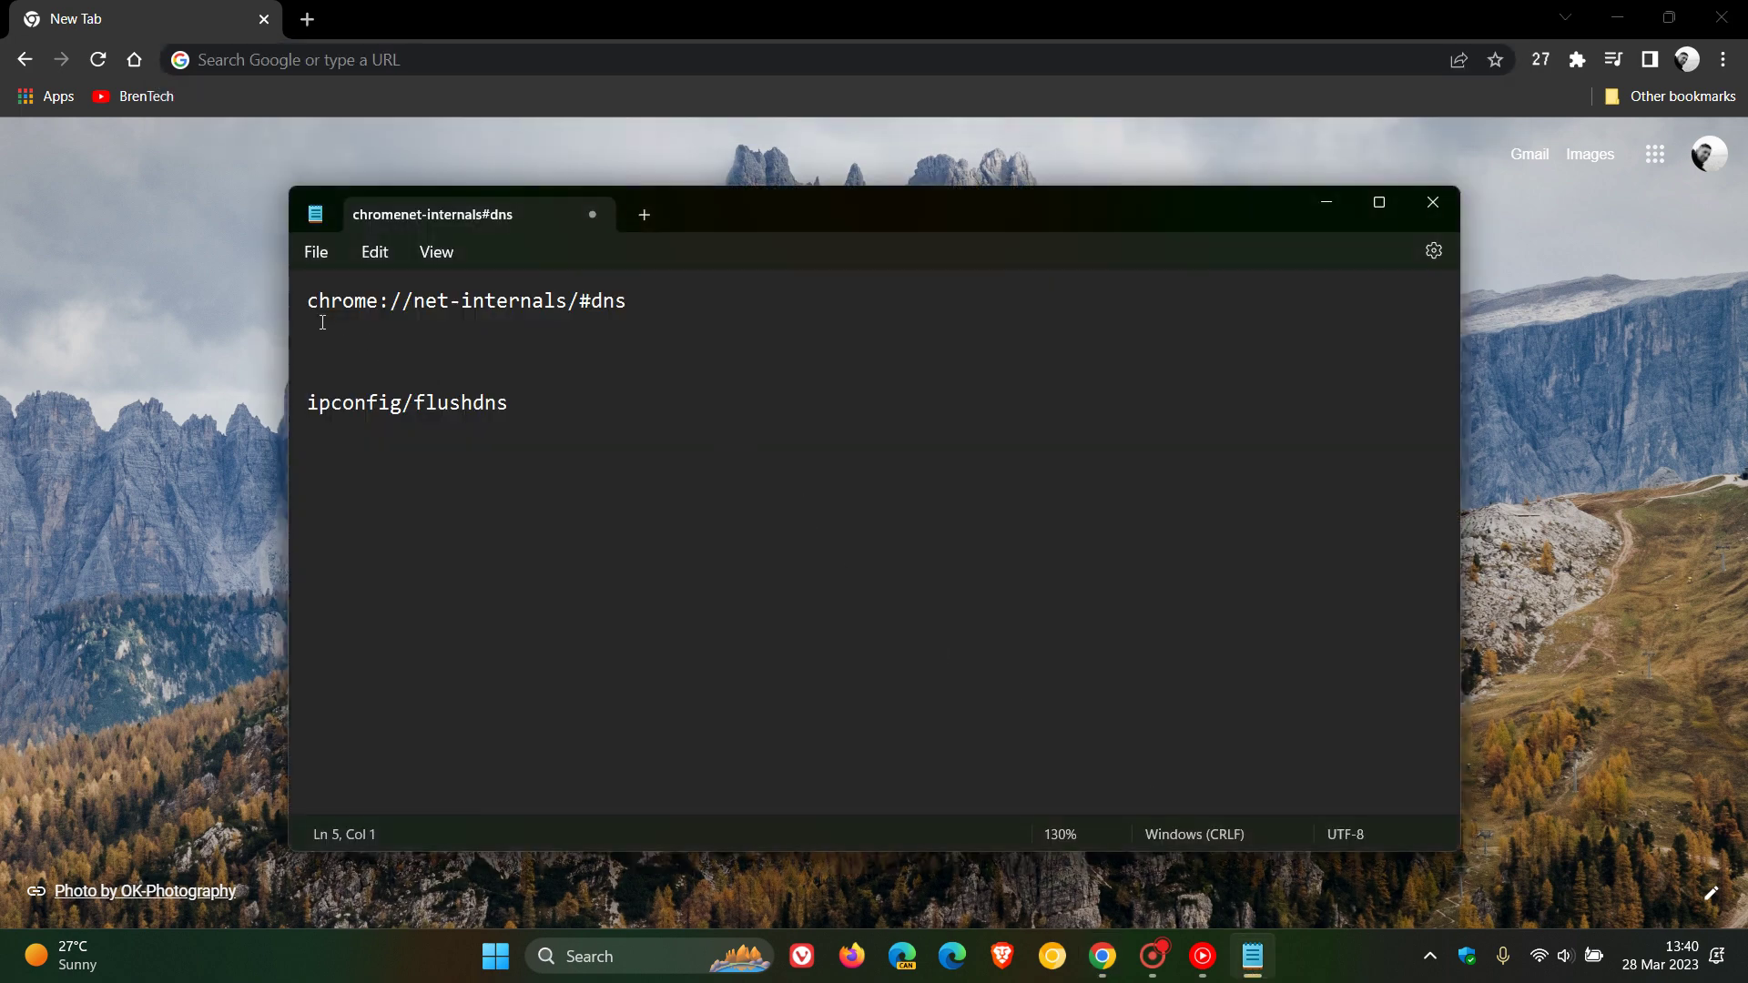
Copy the chrome://net-internals/#dns address from line 1 of the notes.
left_click_drag(306, 301, 627, 302)
right_click(570, 299)
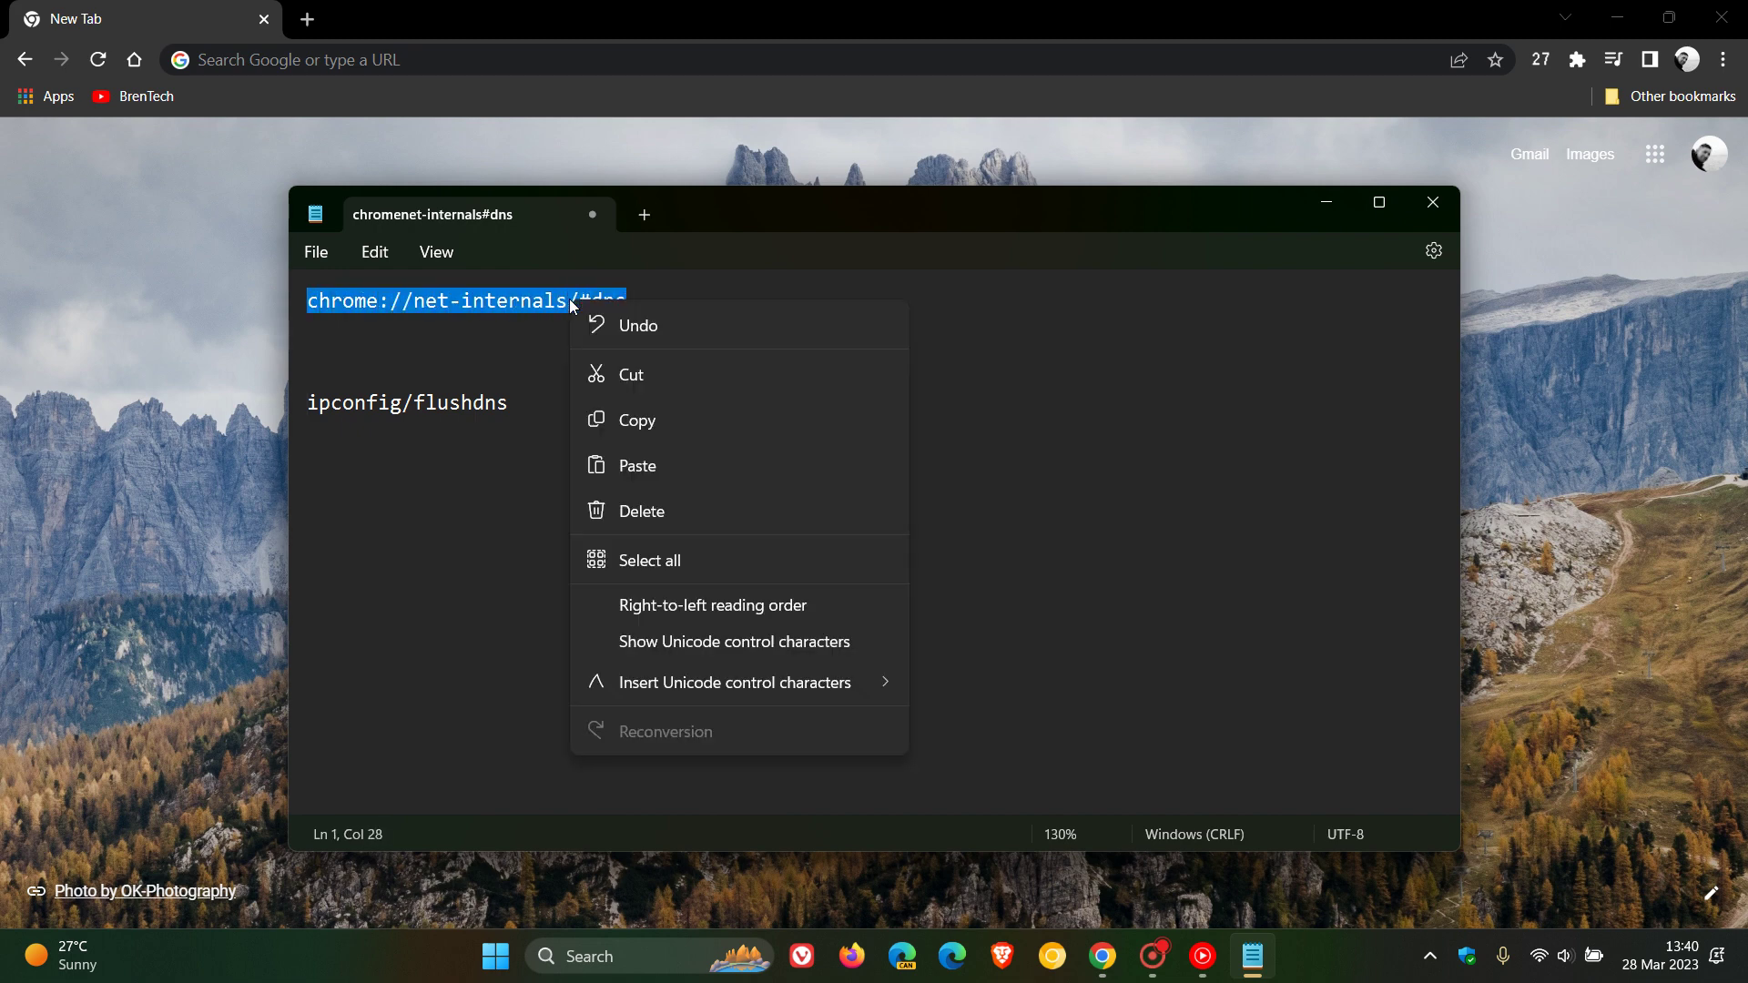
left_click(655, 425)
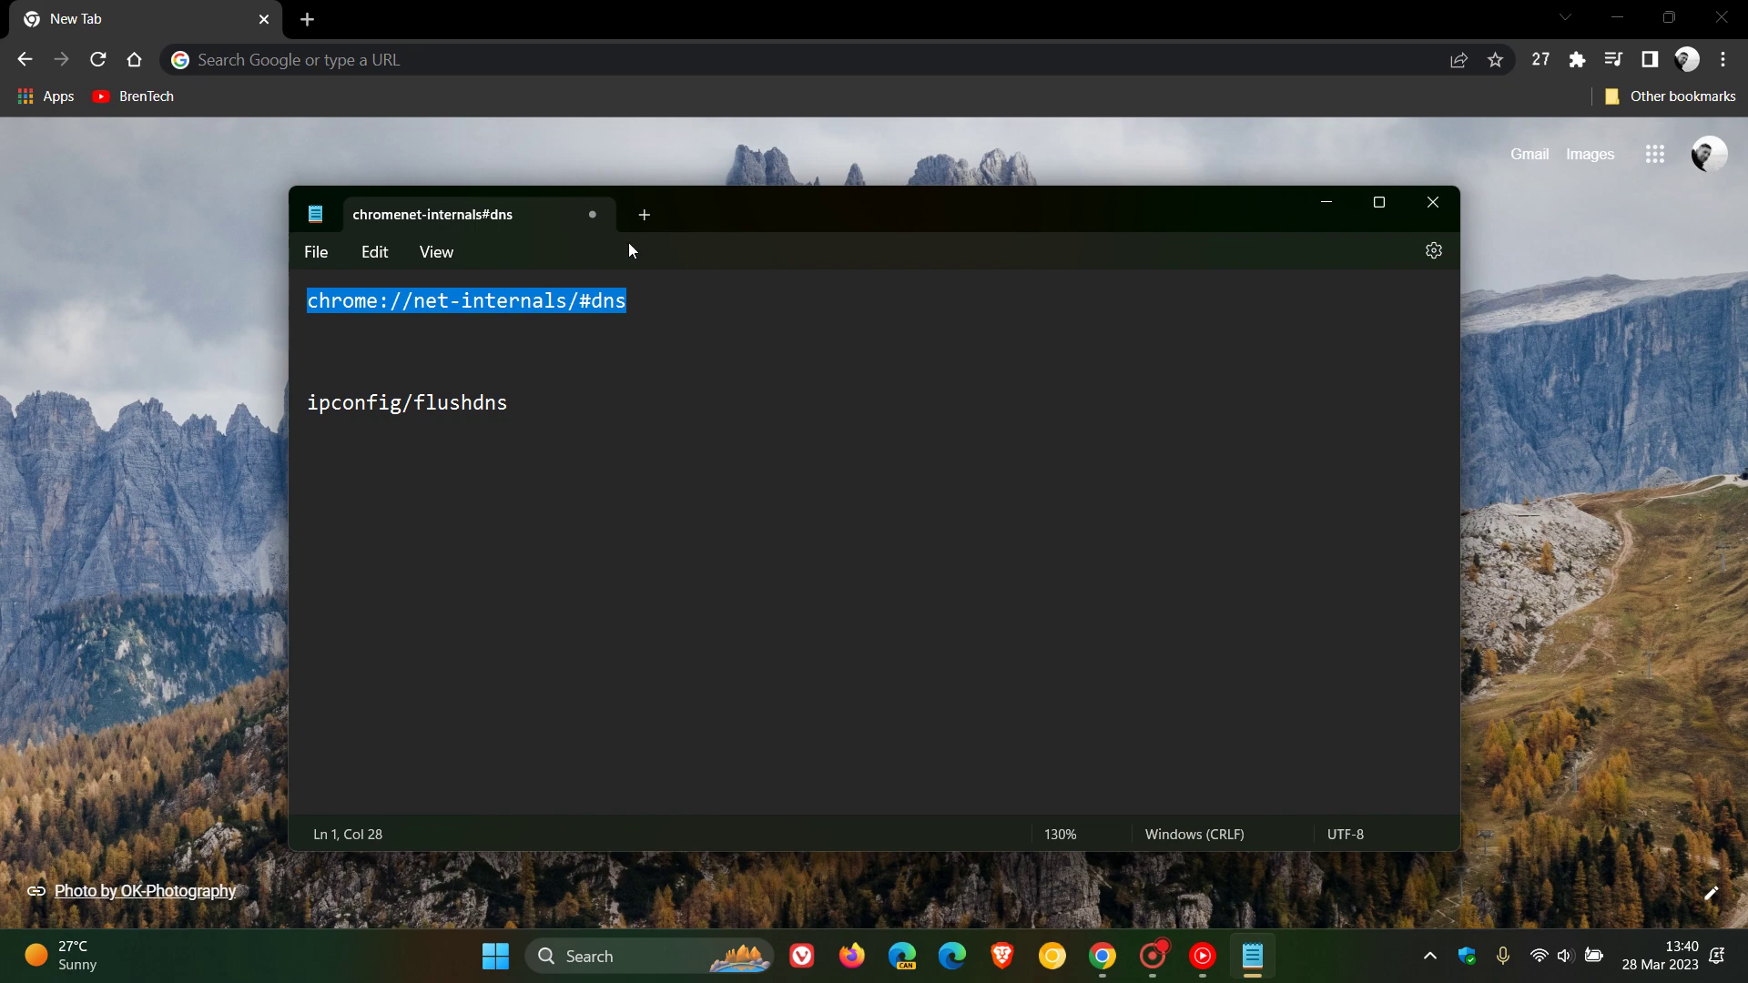
Paste chrome://net-internals/#dns into the address bar and load the DNS page.
right_click(332, 58)
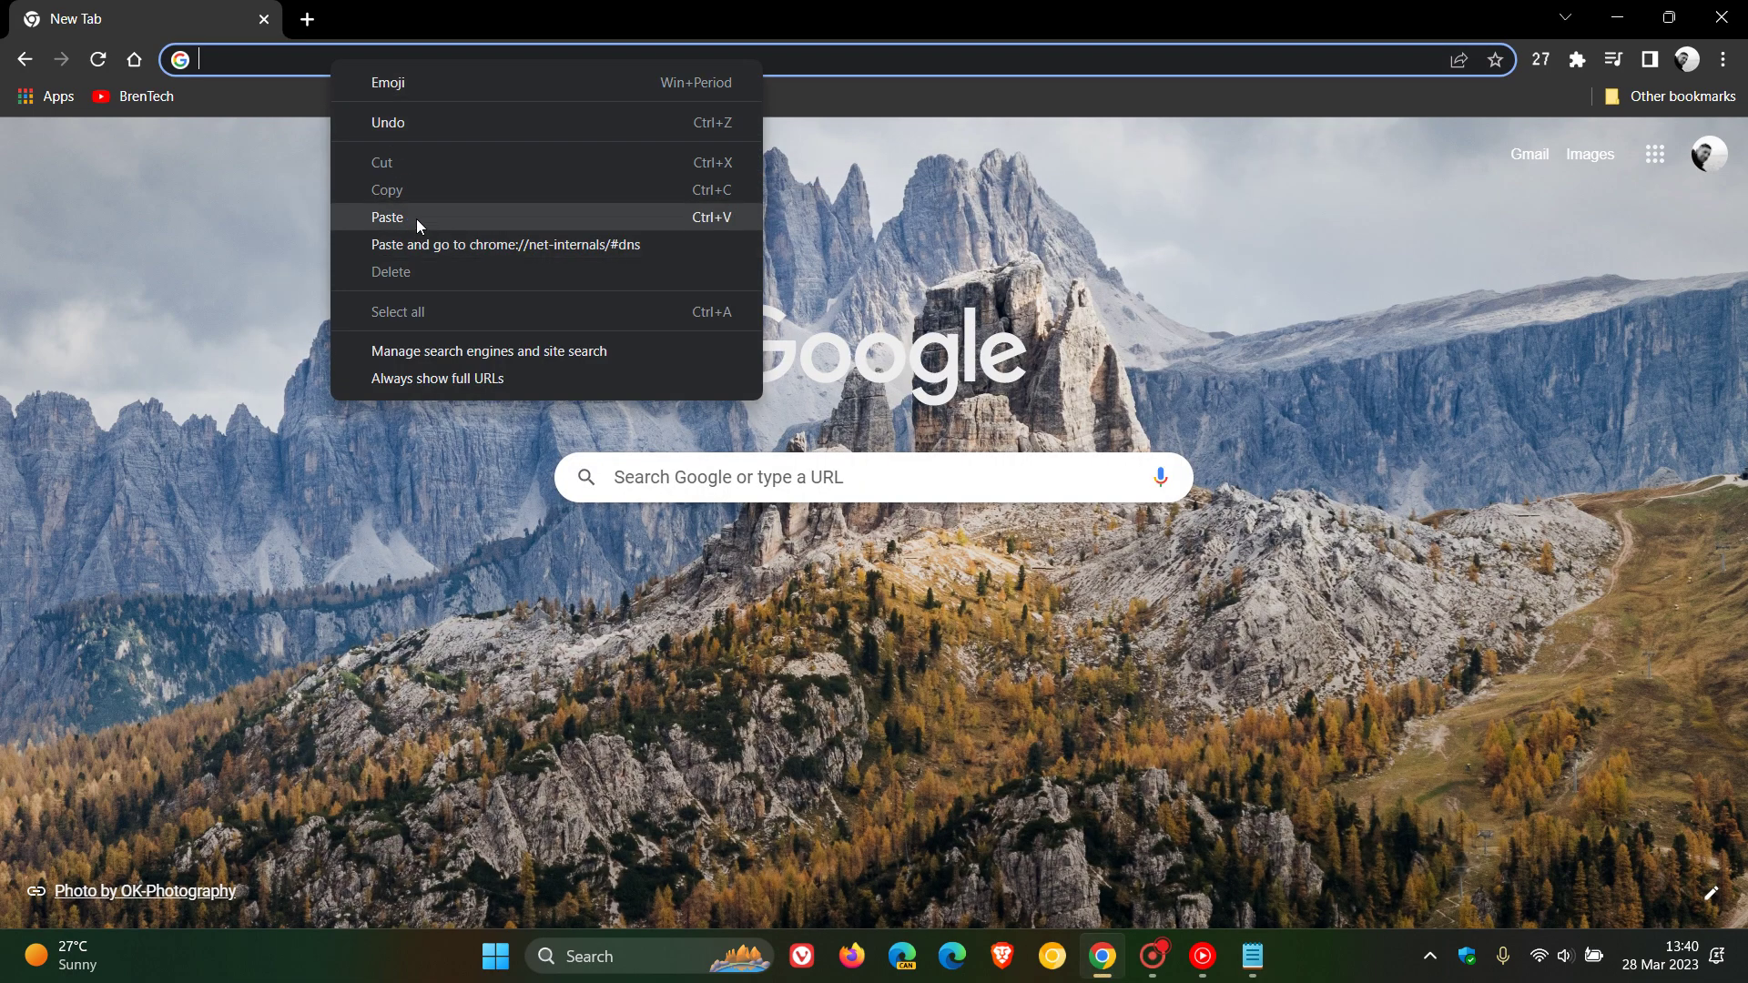
left_click(417, 219)
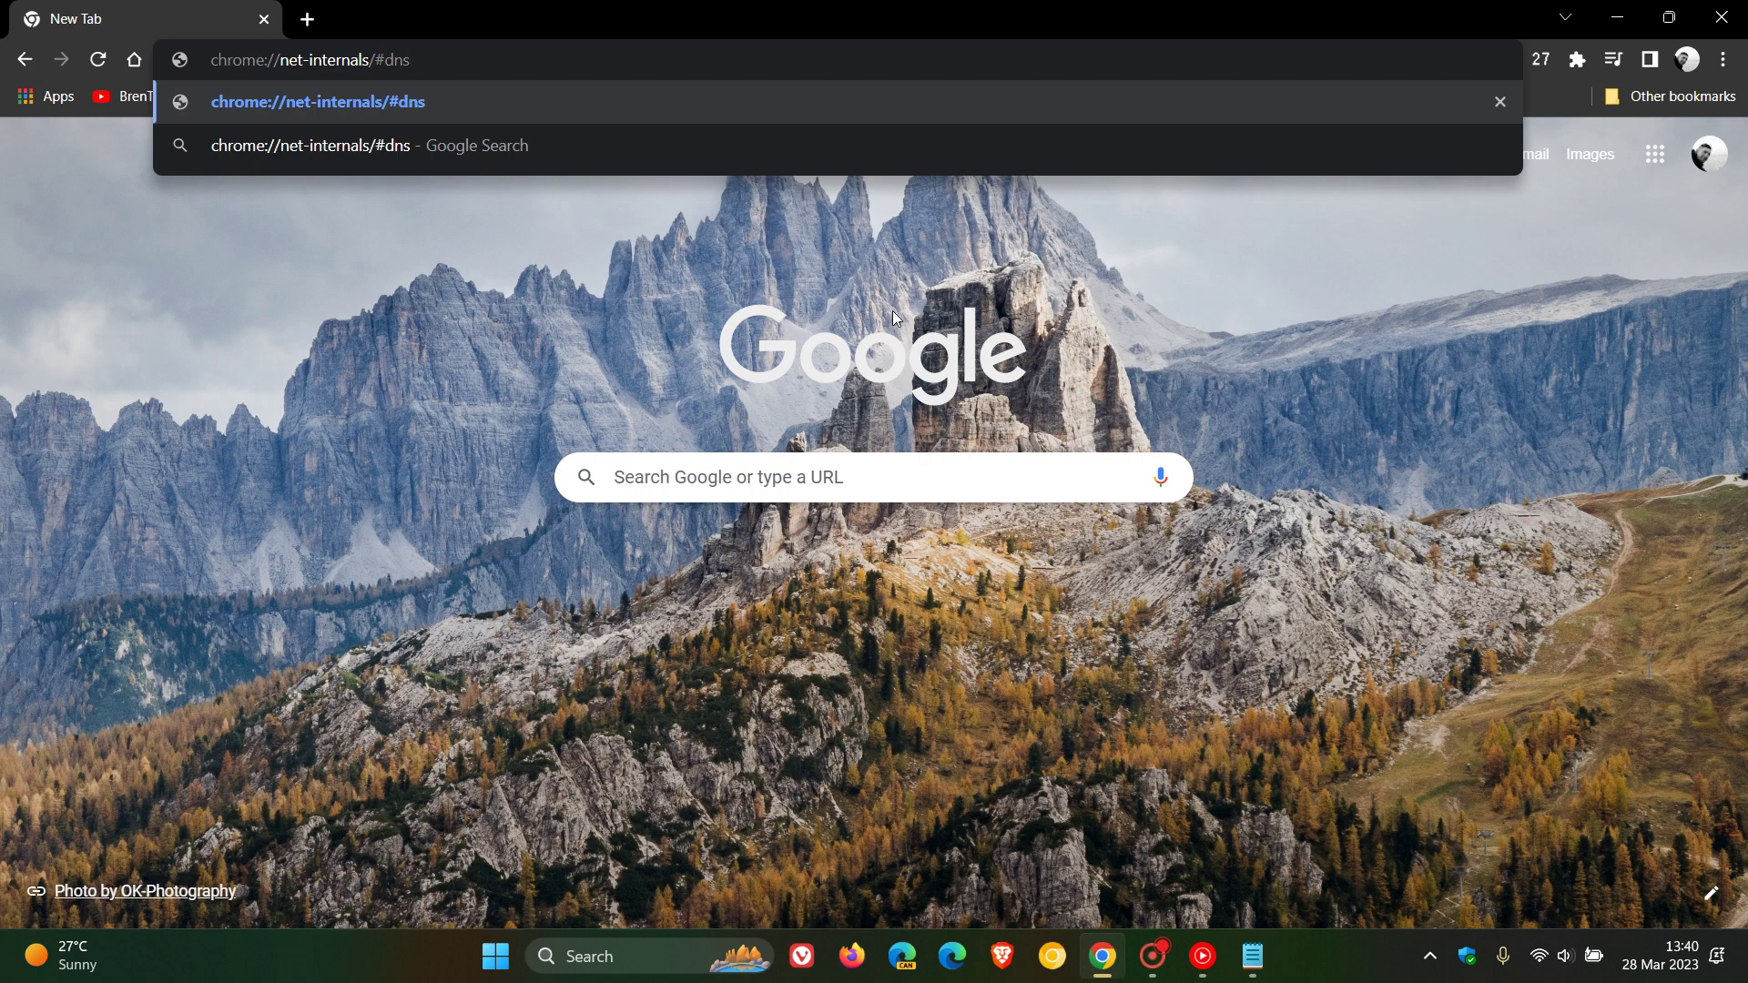
key("Return")
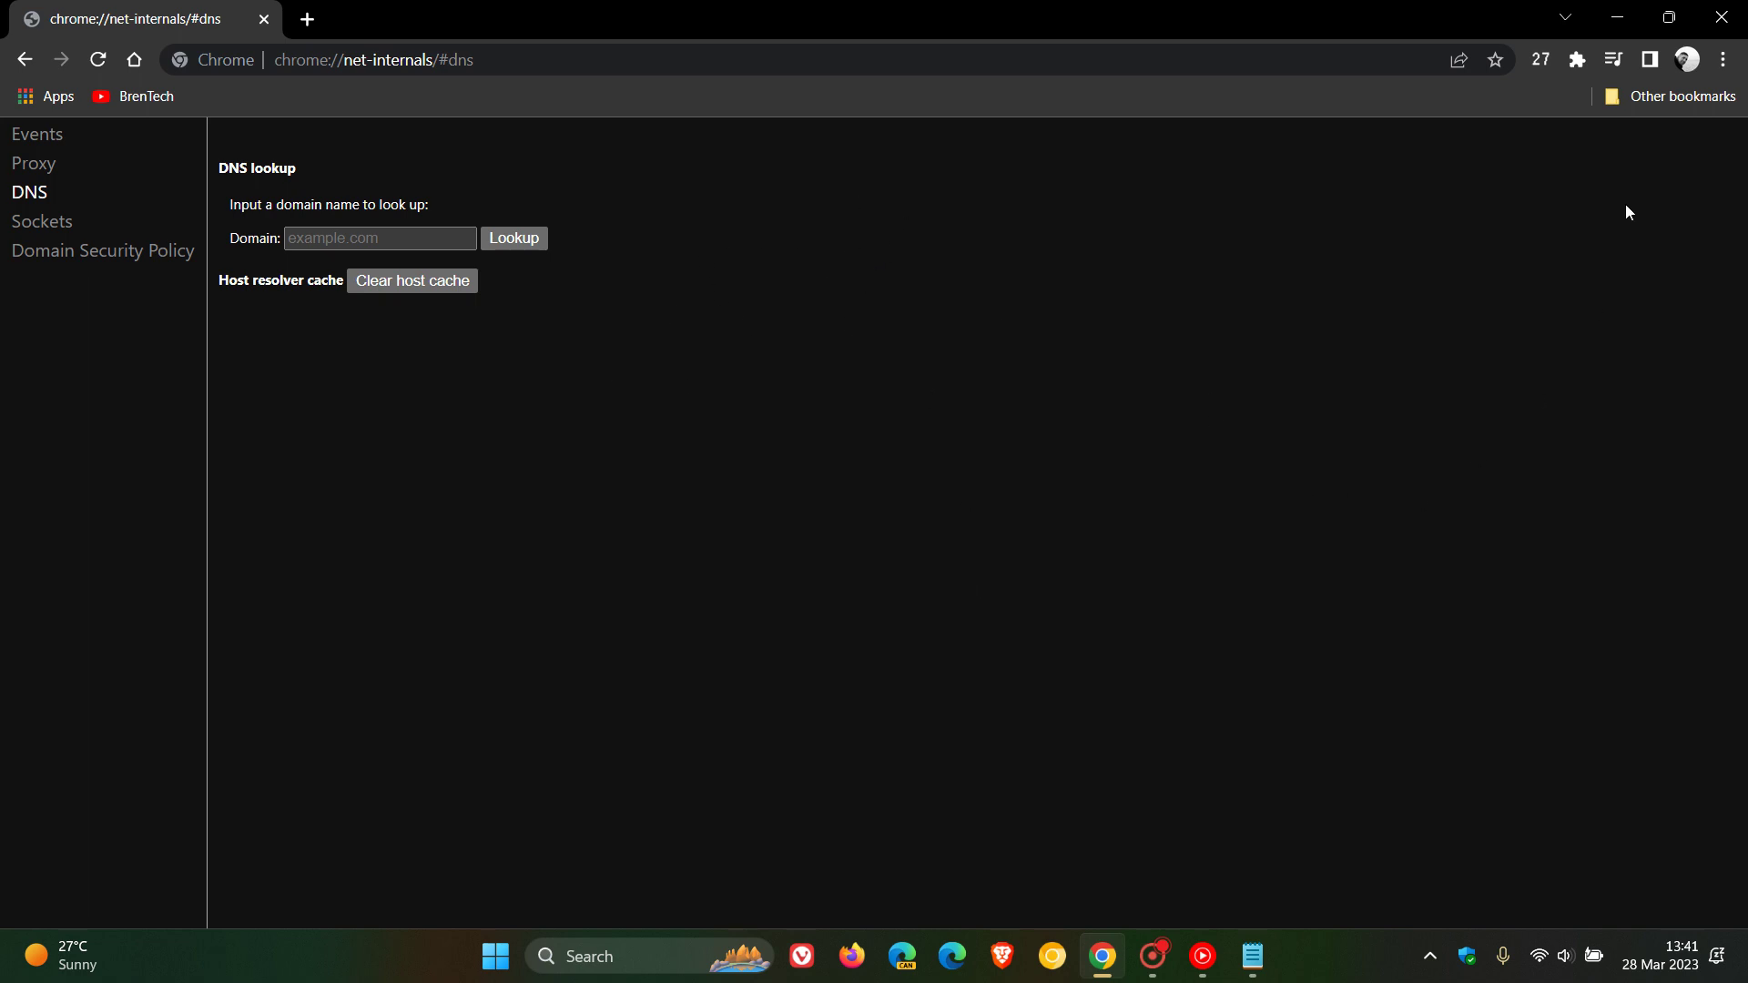
Minimize Chrome and launch Command Prompt as administrator from Windows Search for cmd.
left_click(1615, 20)
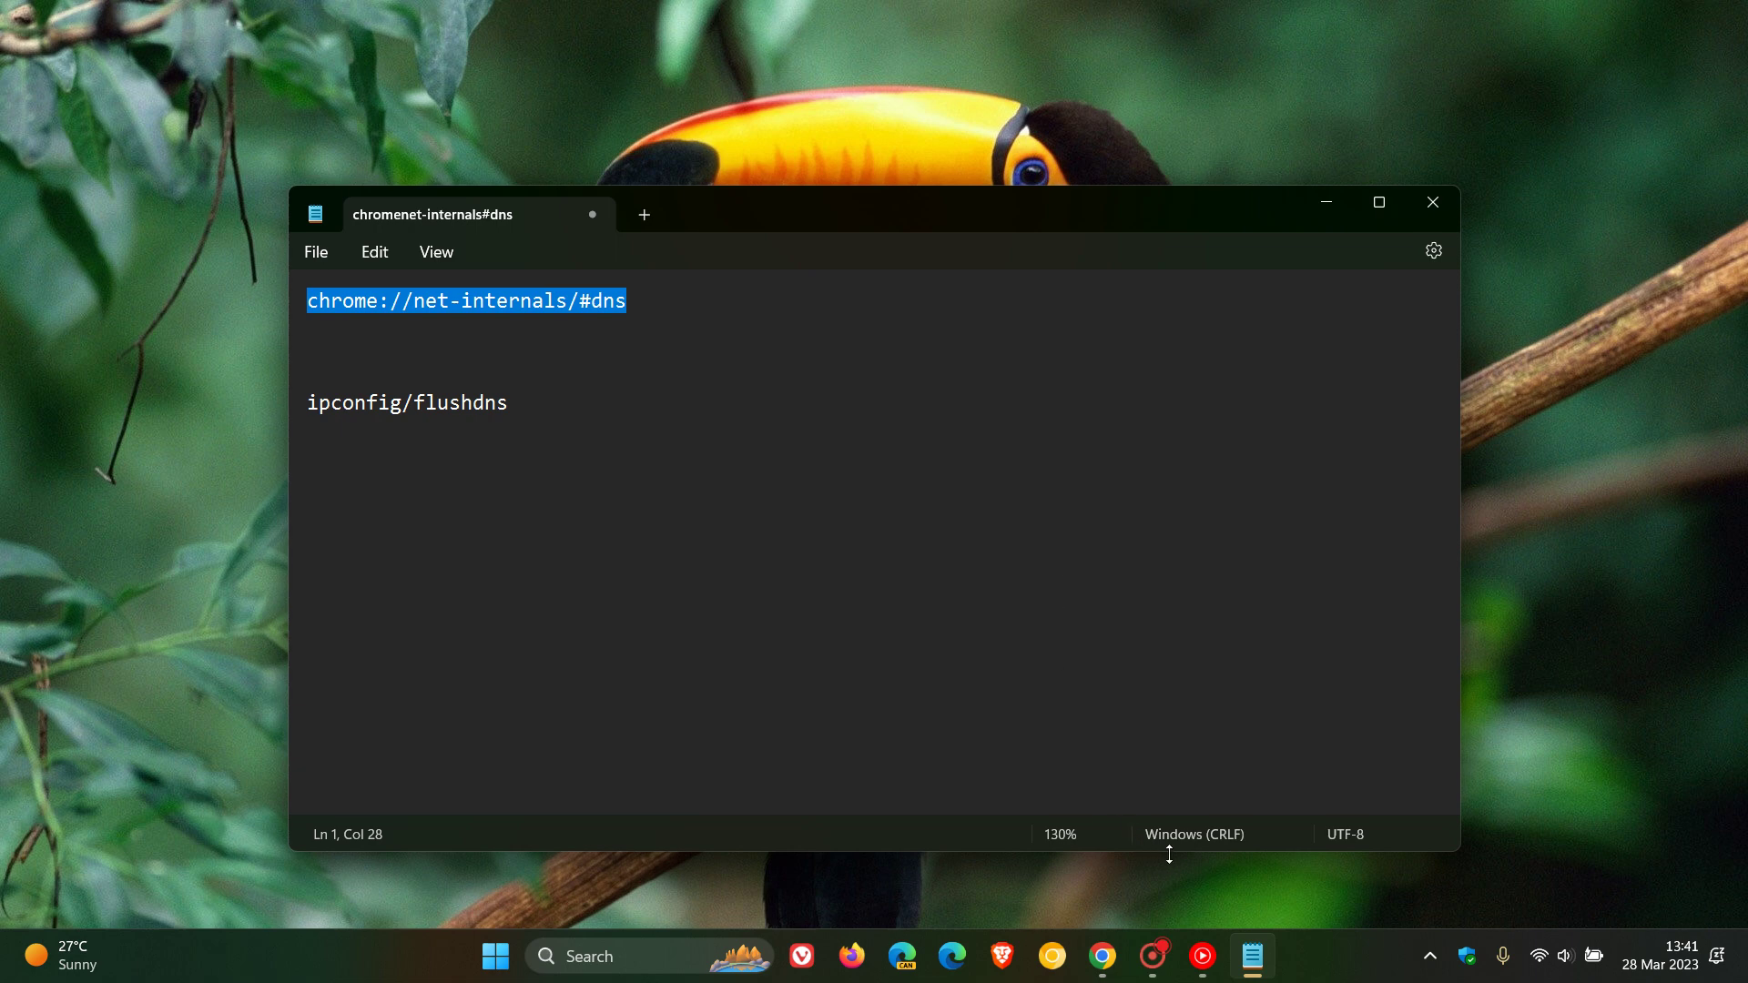
left_click(657, 960)
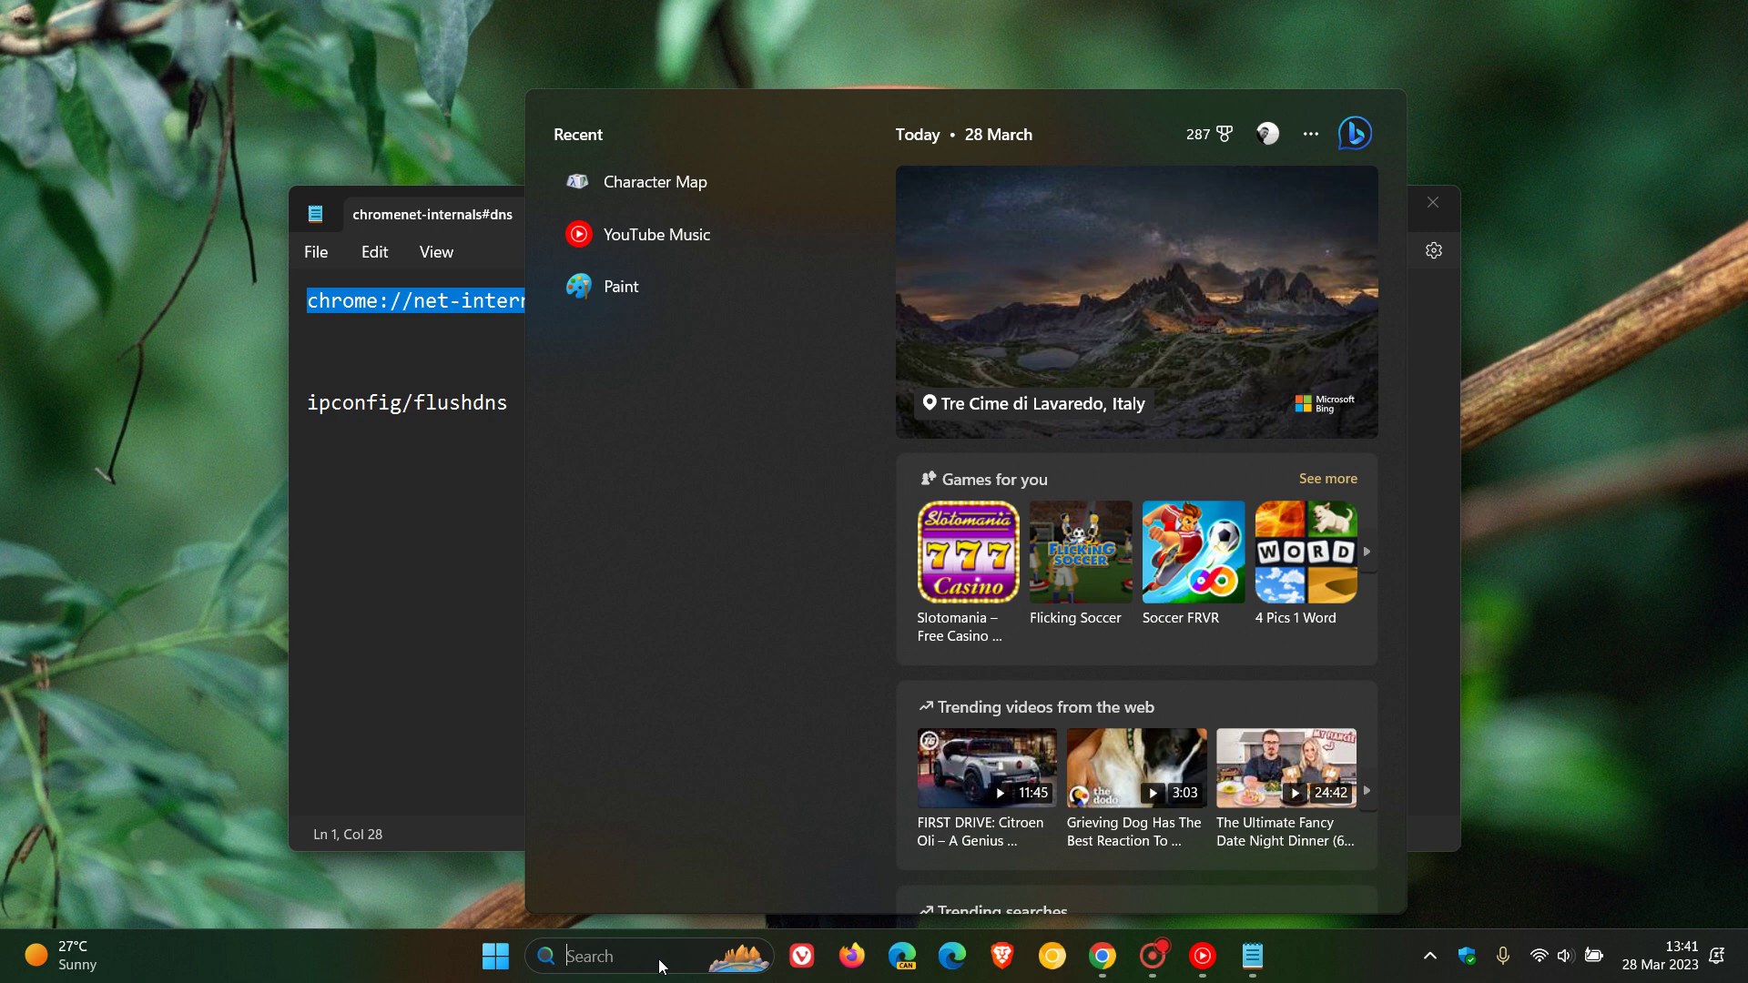
type("cm")
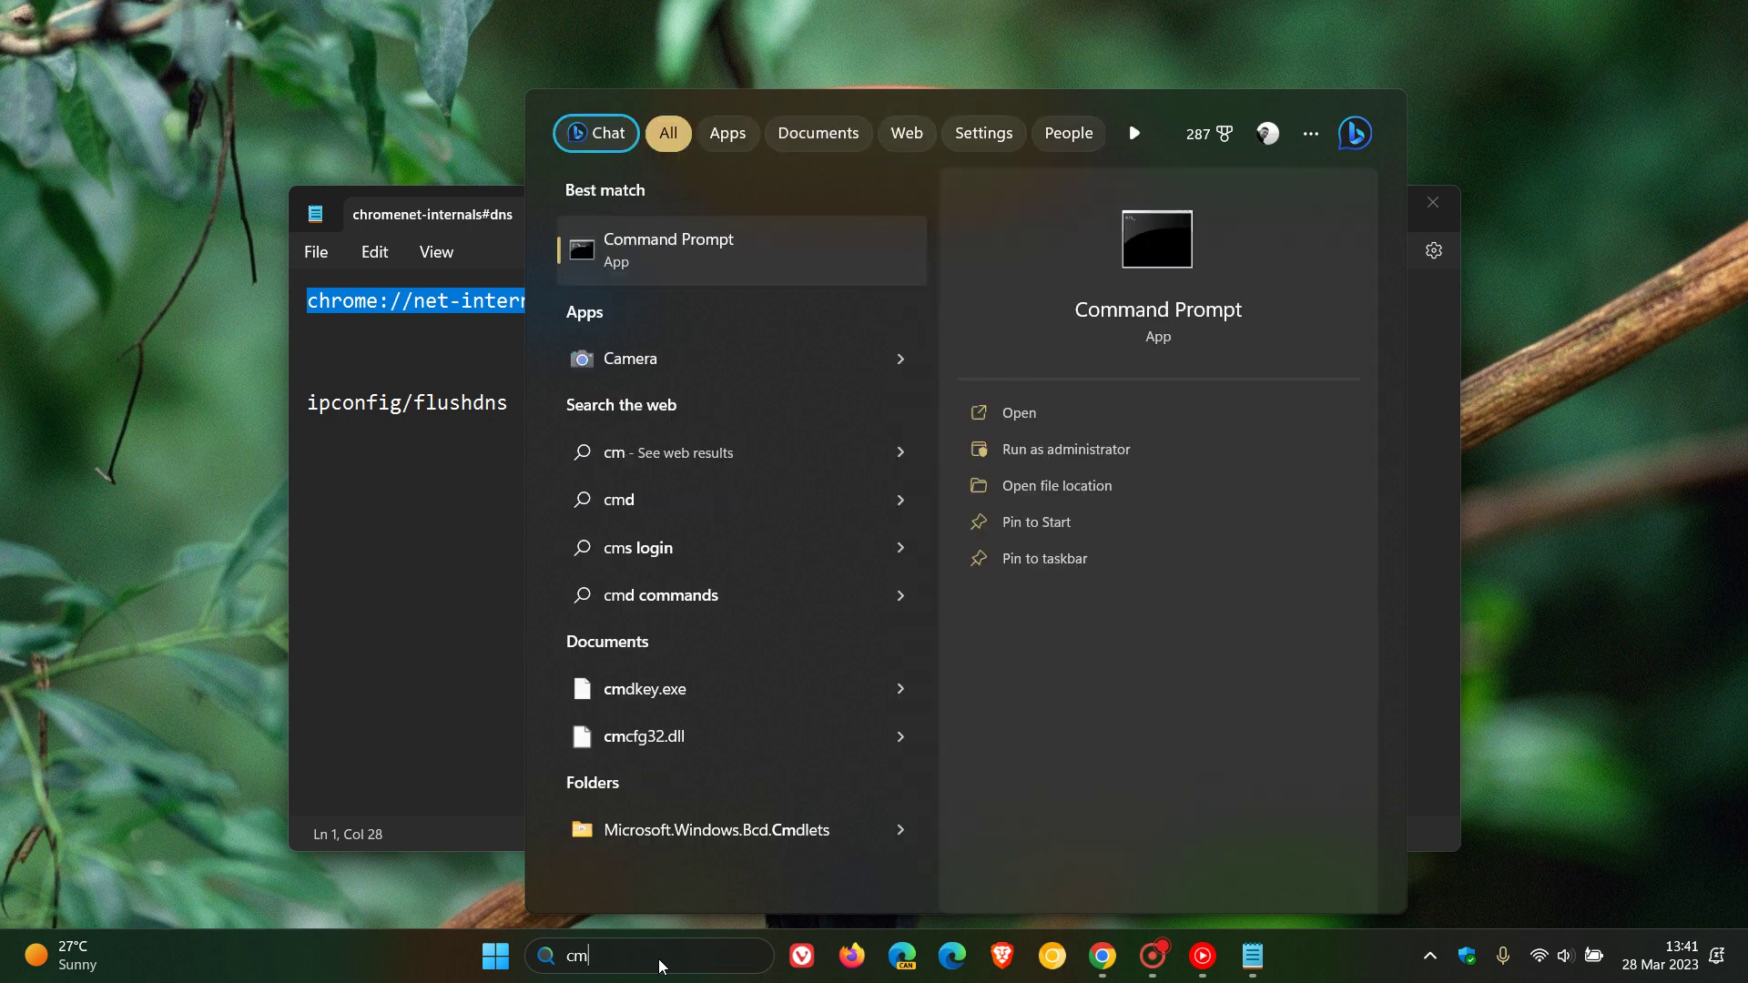
type("d")
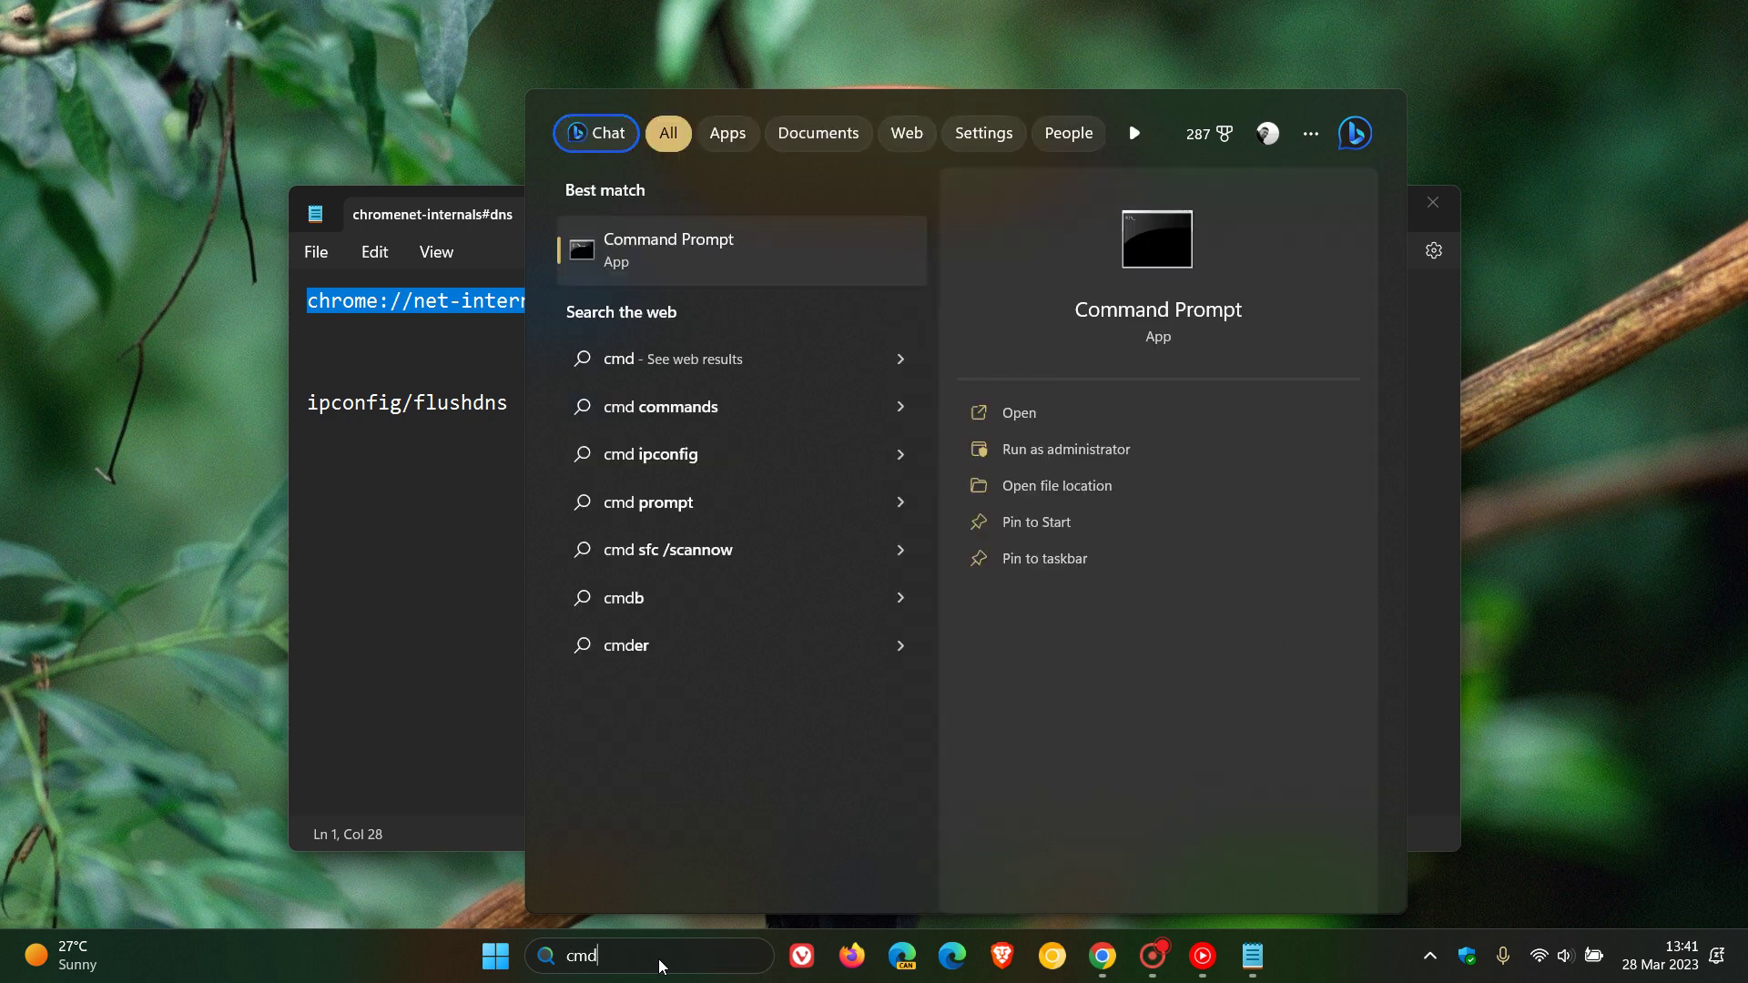
right_click(711, 263)
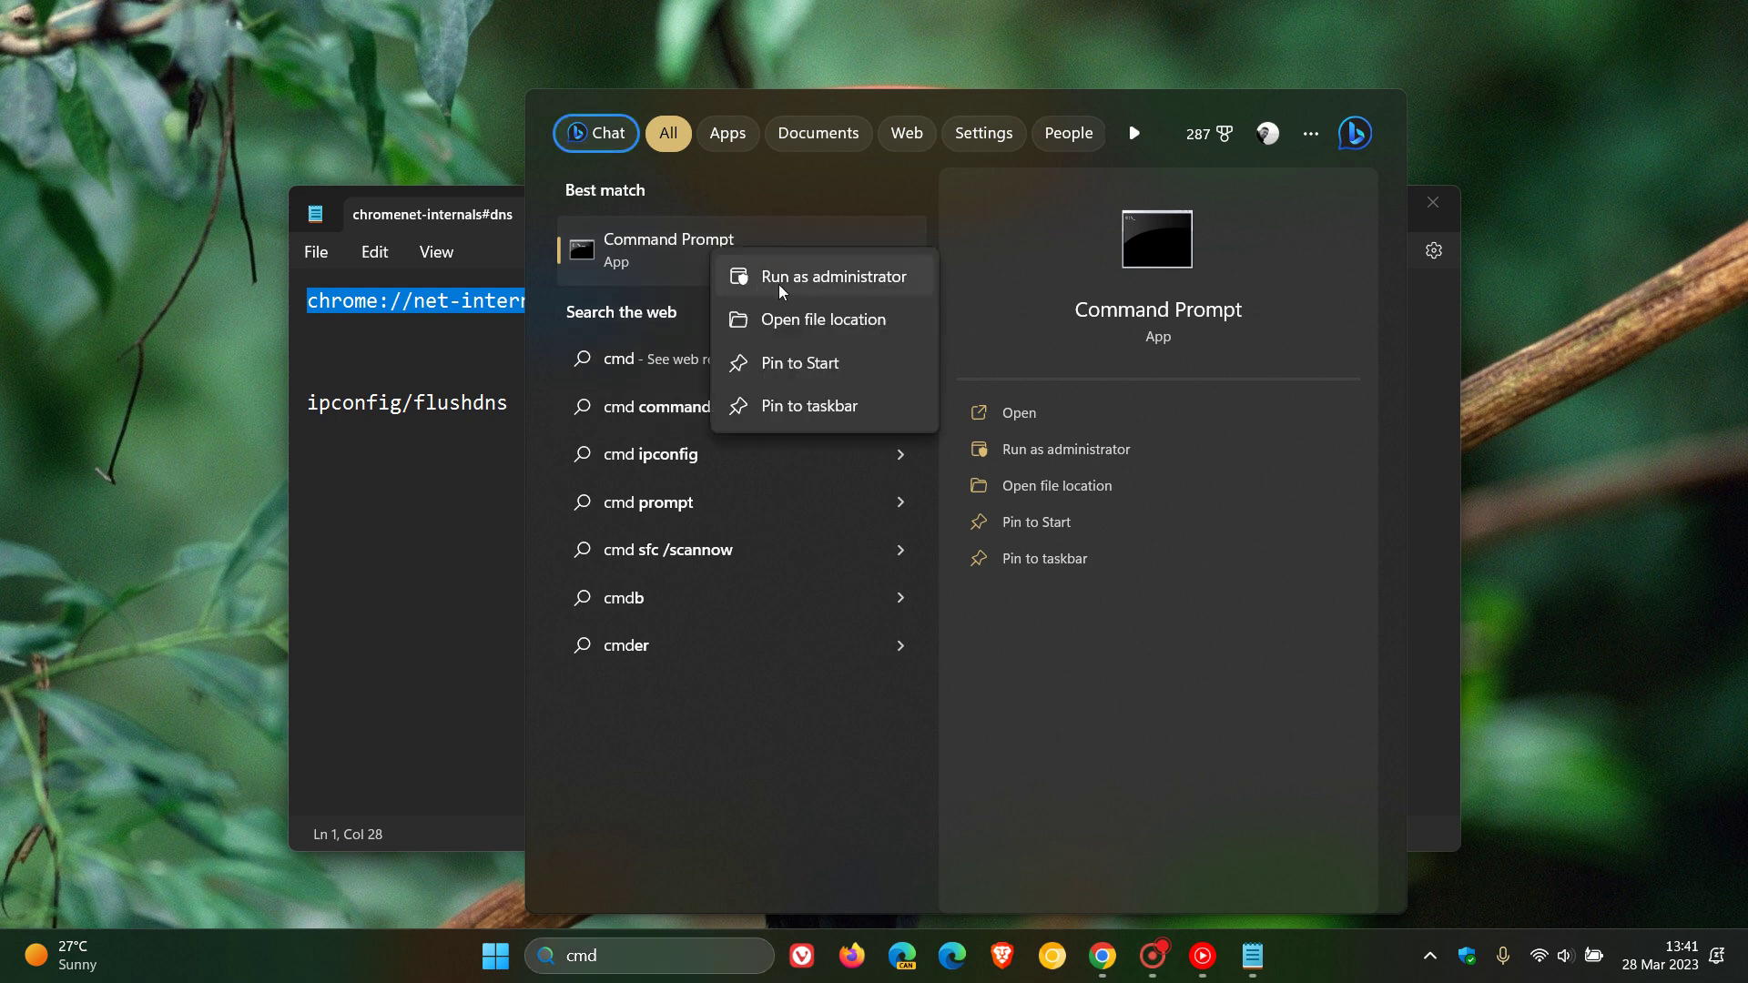
left_click(795, 282)
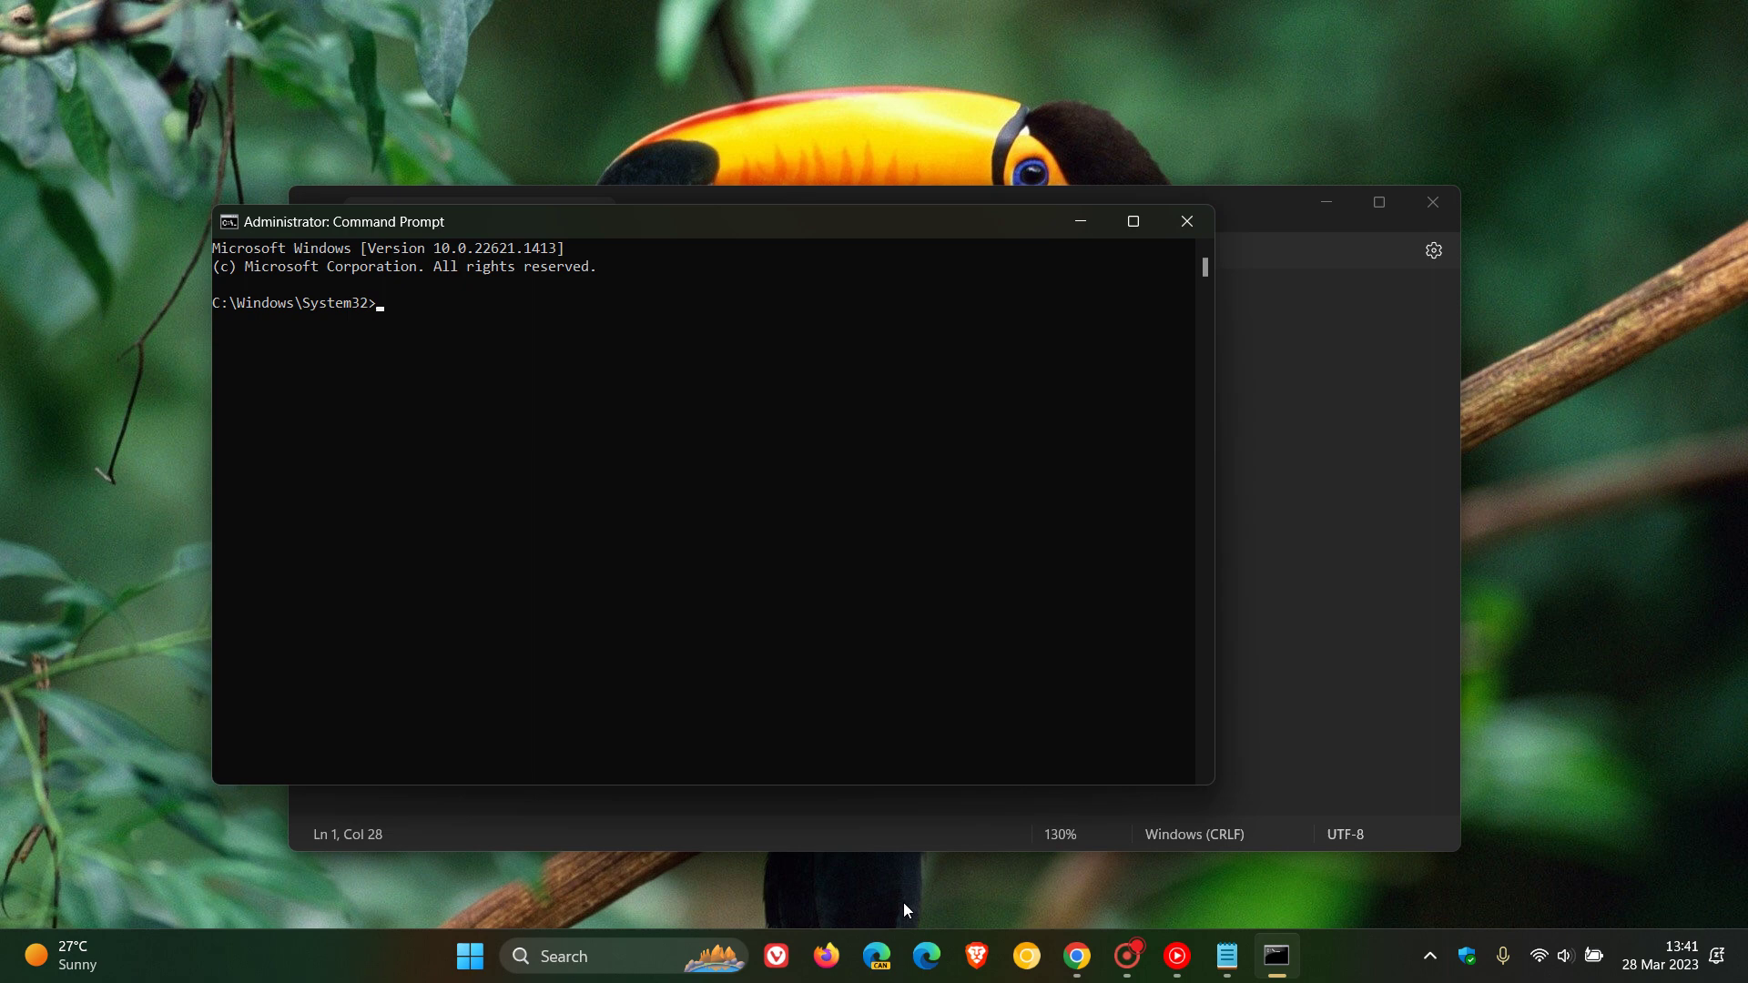
Copy the ipconfig/flushdns line from Notepad and hide Notepad to reveal Command Prompt.
left_click(1227, 956)
left_click_drag(308, 403, 512, 398)
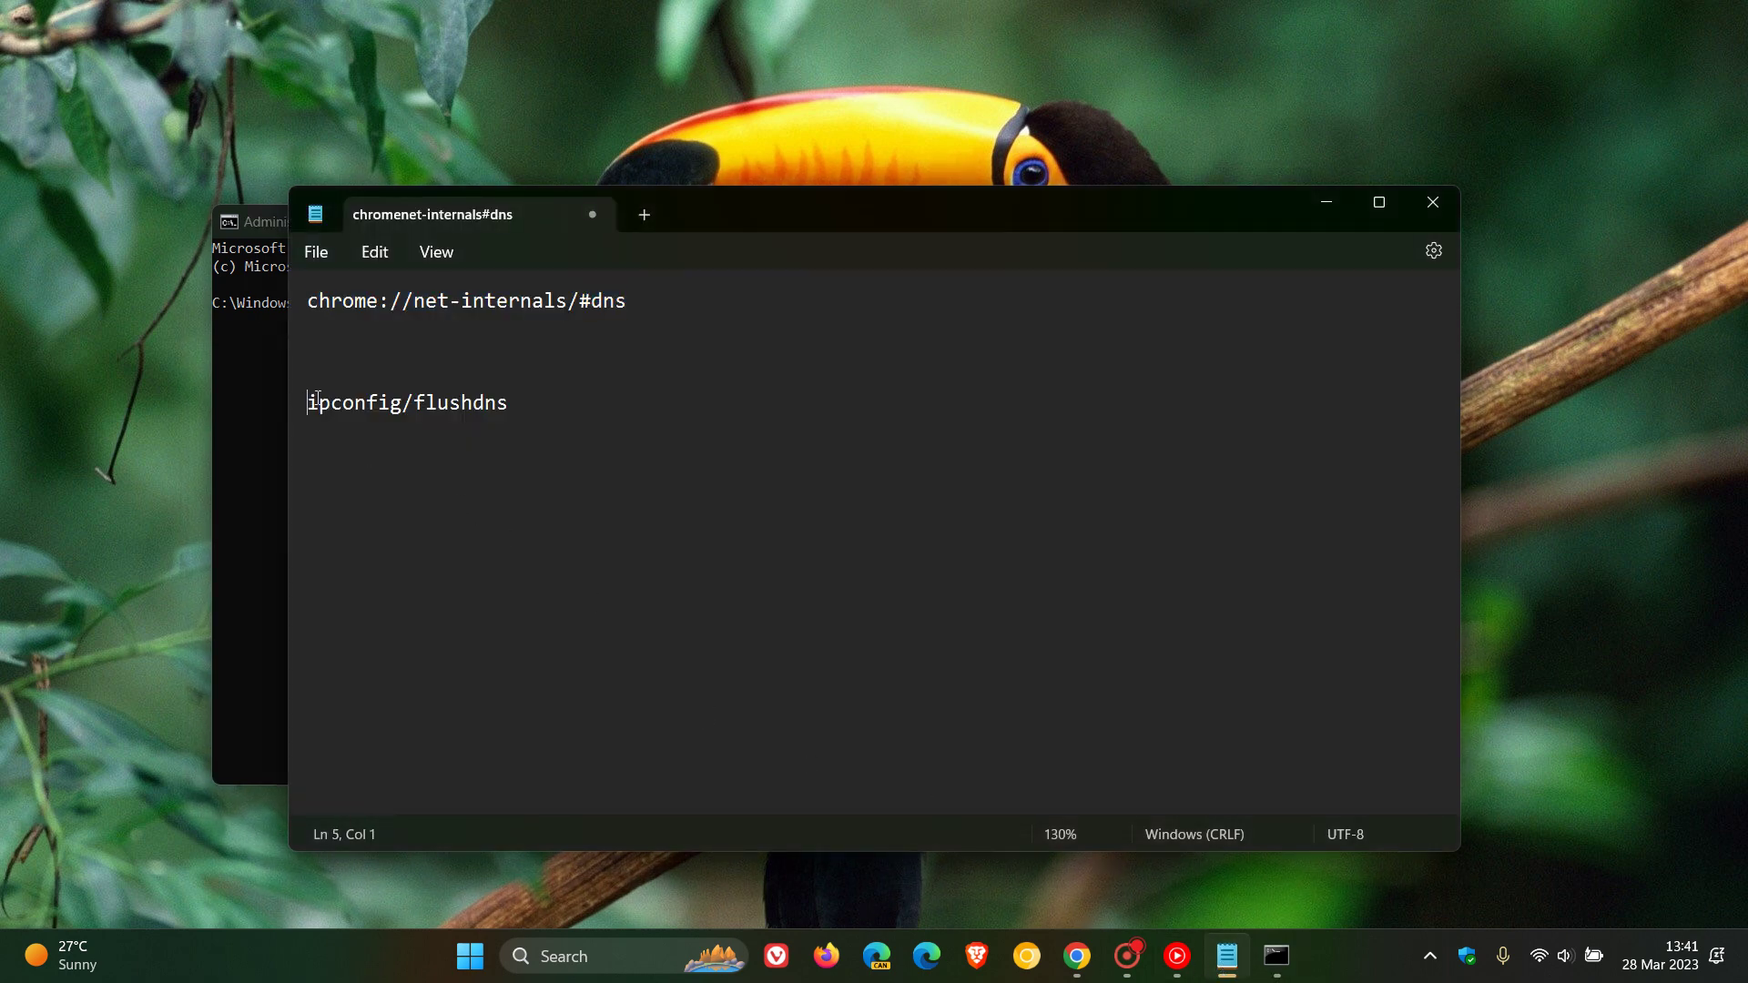
right_click(478, 400)
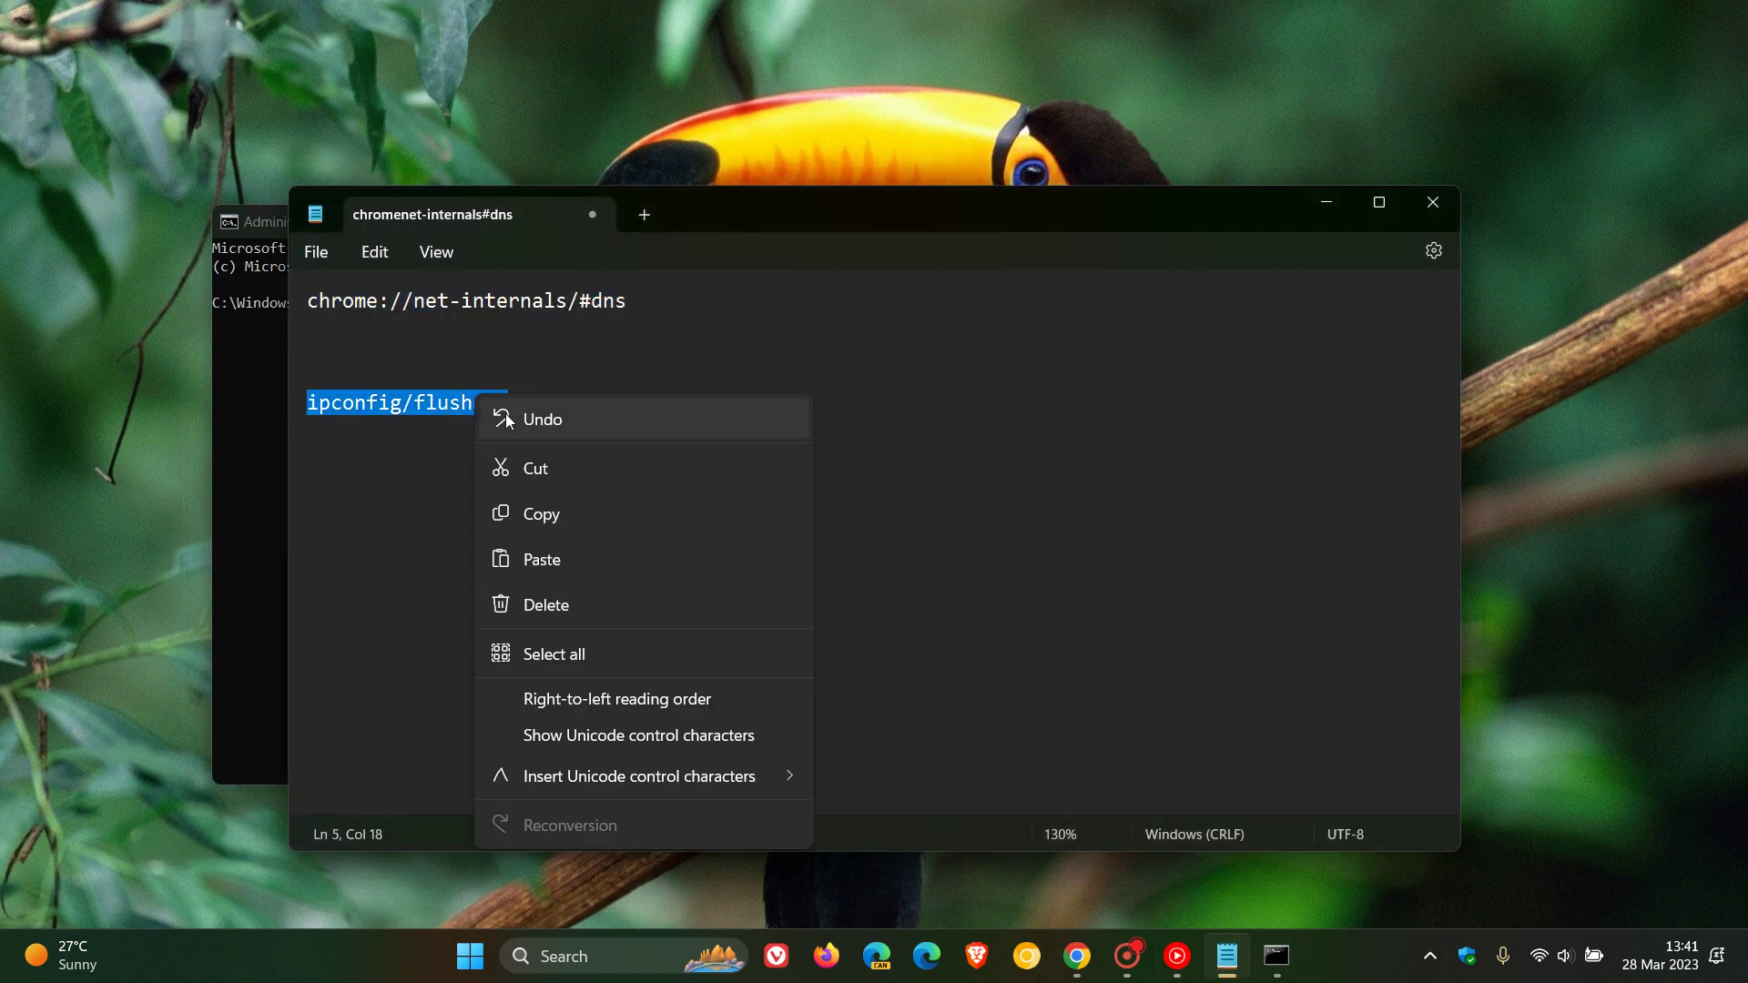
left_click(579, 514)
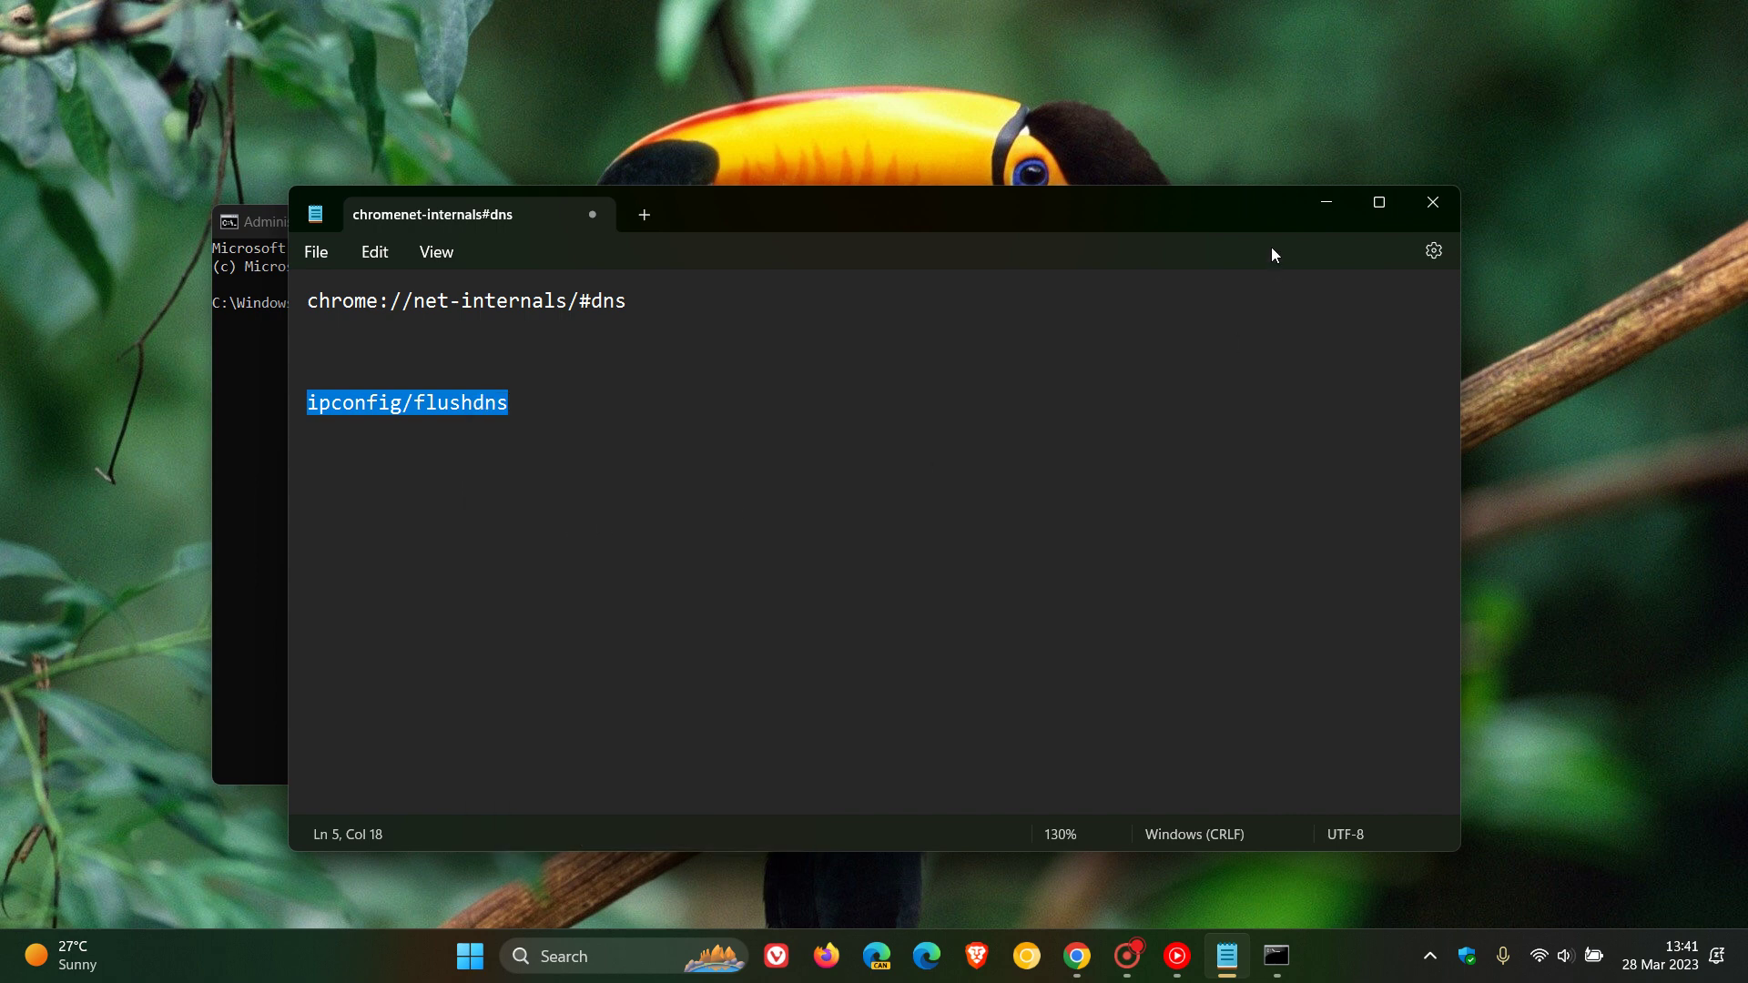
left_click(1325, 202)
Paste ipconfig/flushdns at the admin prompt and bring Chrome's DNS page back.
key("ctrl+v")
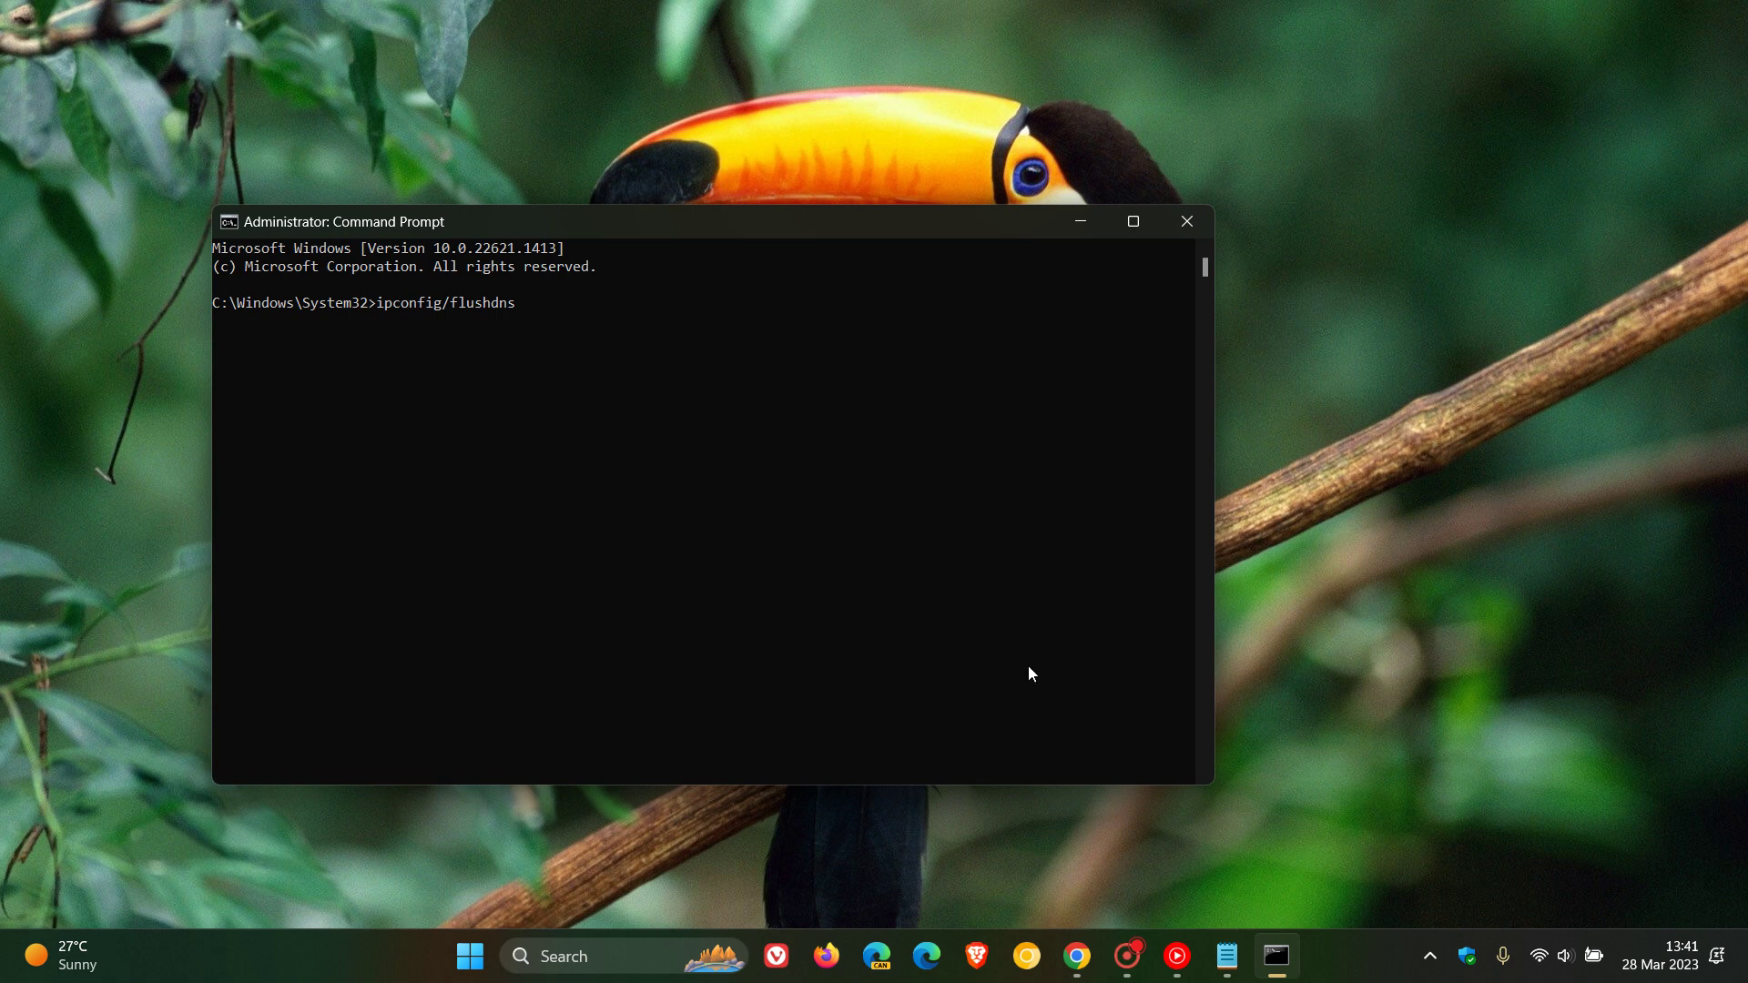
left_click(1077, 956)
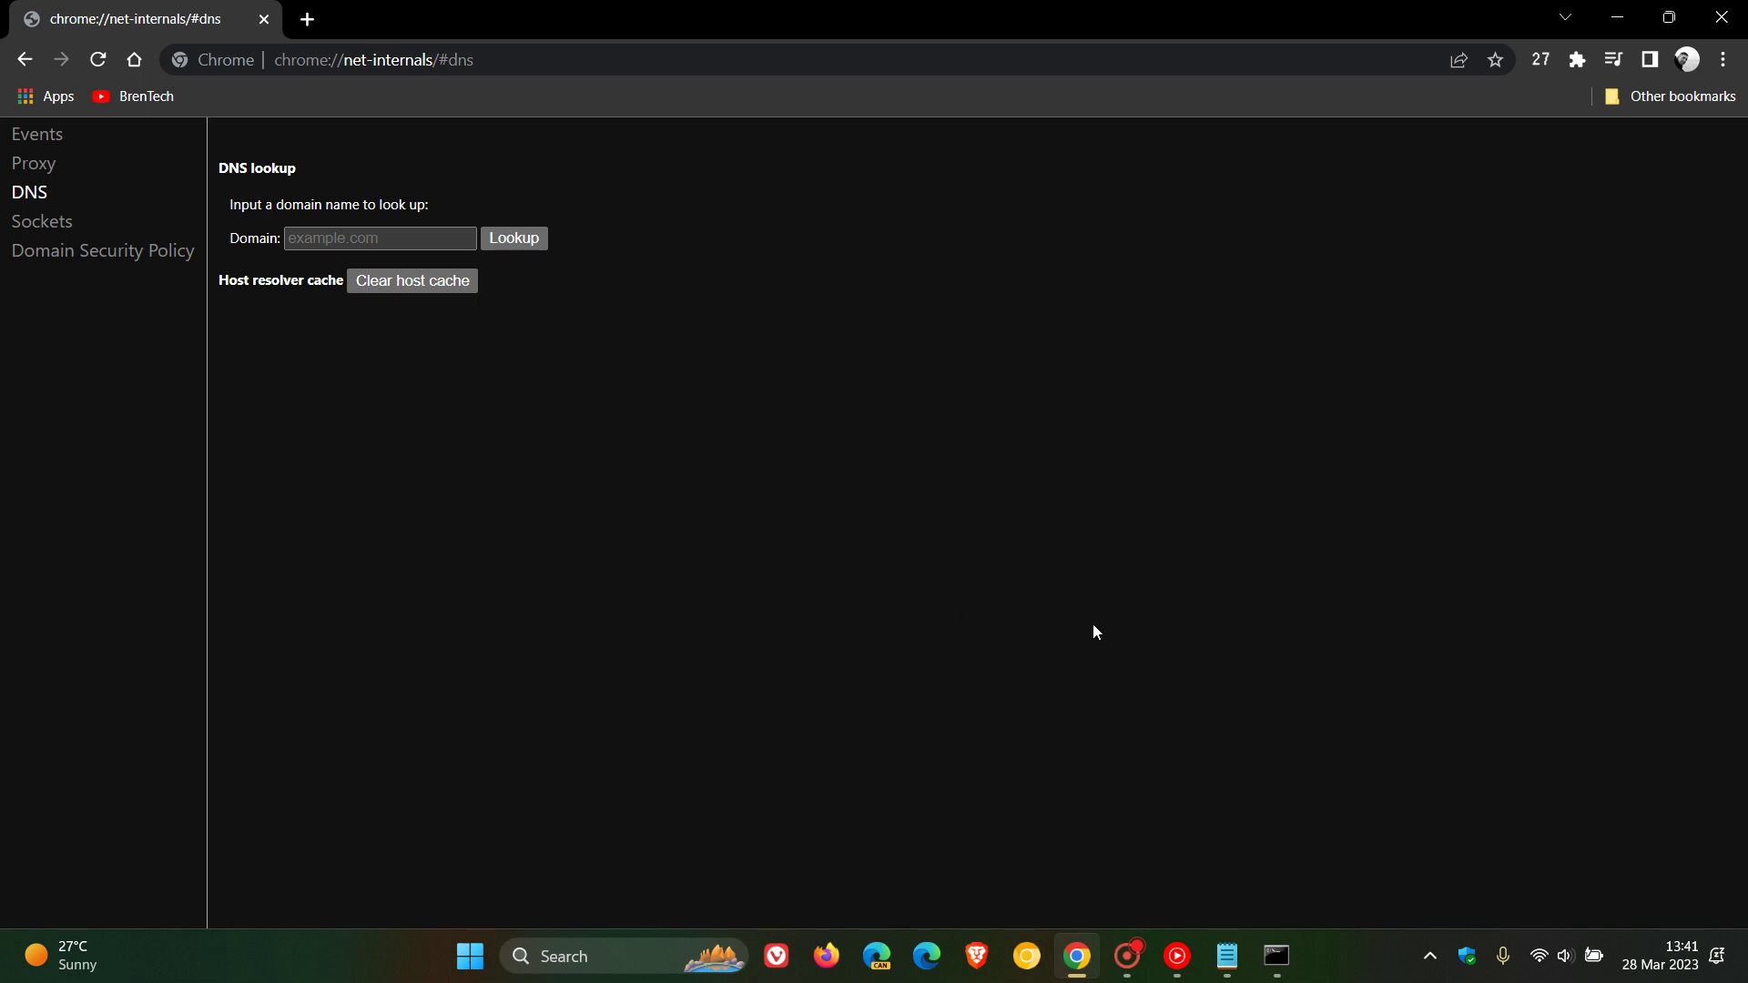
Clear the host resolver cache on the DNS page and return Chrome to the New Tab page.
left_click(1276, 956)
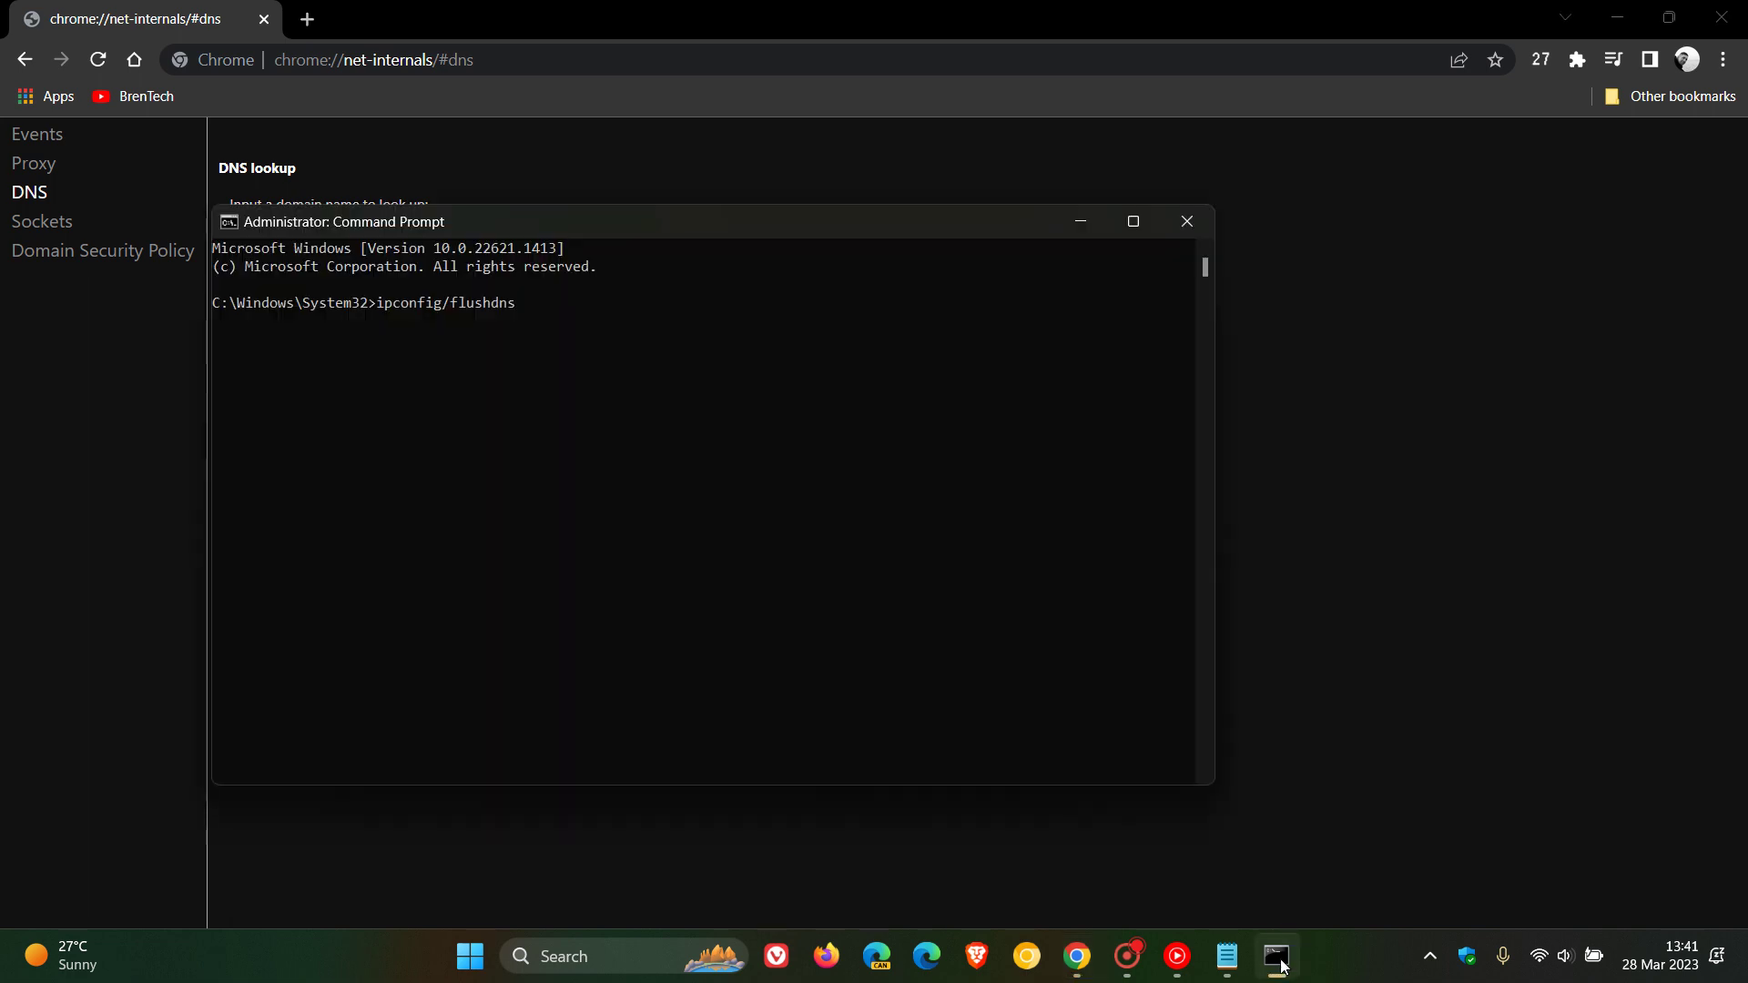
left_click(1616, 18)
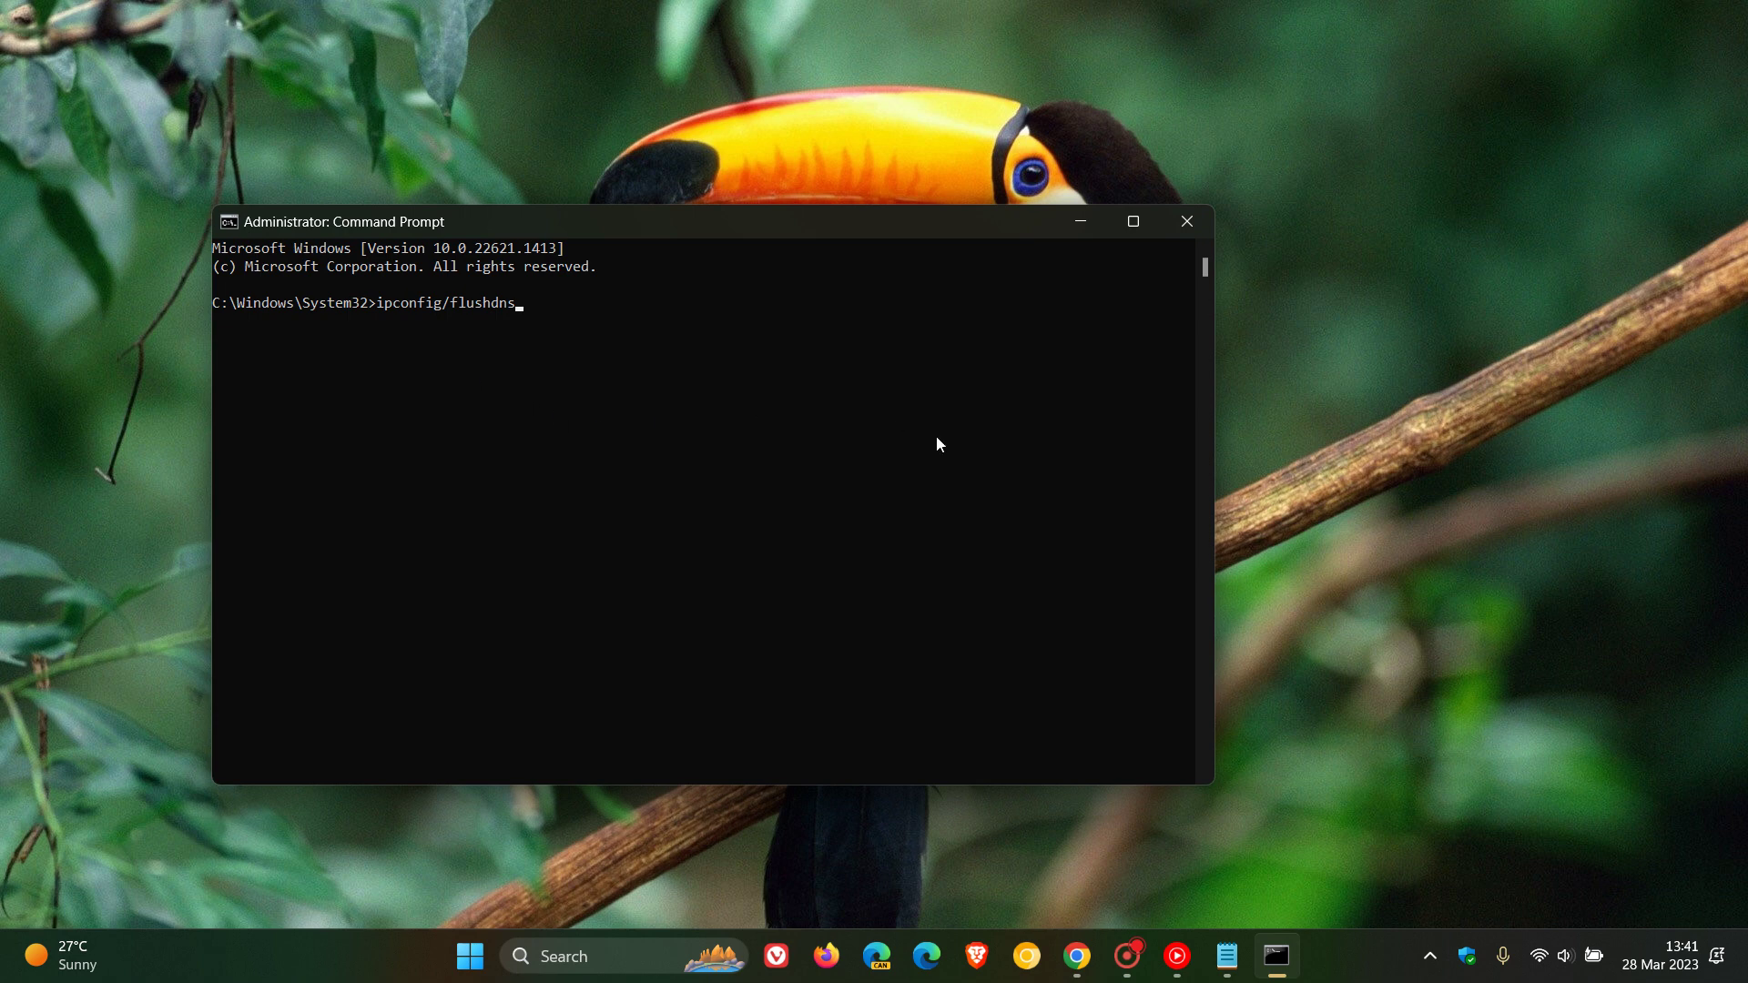
left_click(1080, 224)
left_click(1077, 956)
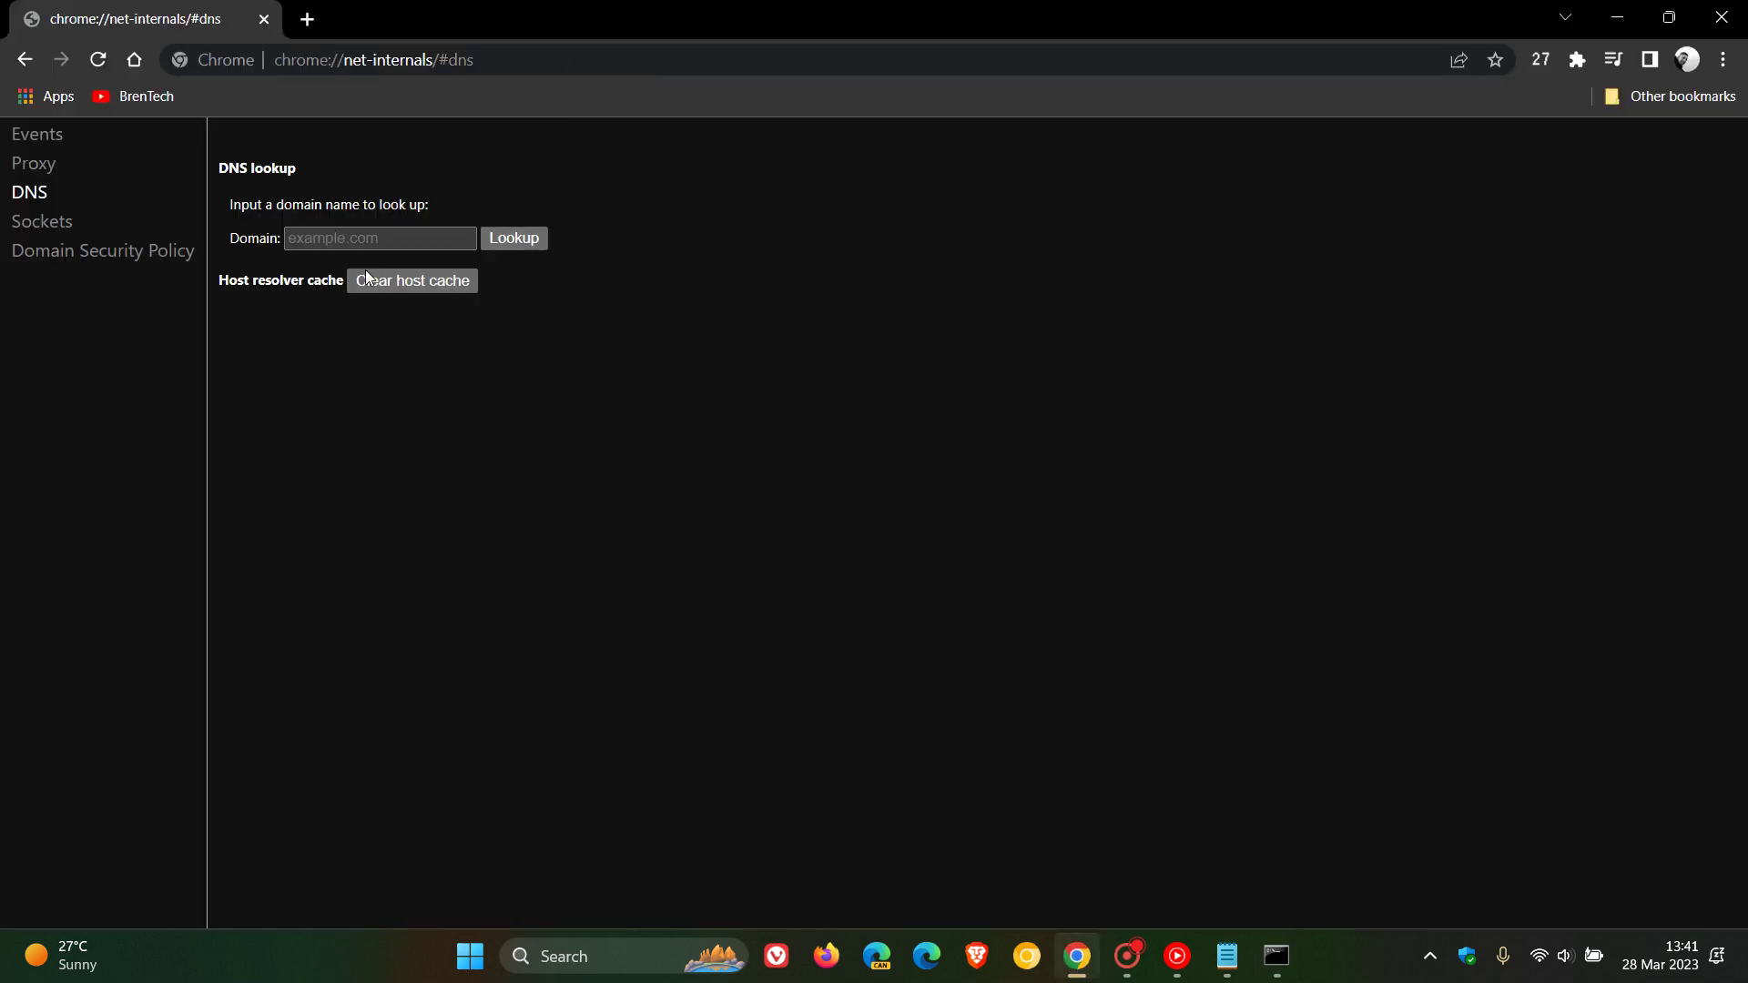
left_click(134, 60)
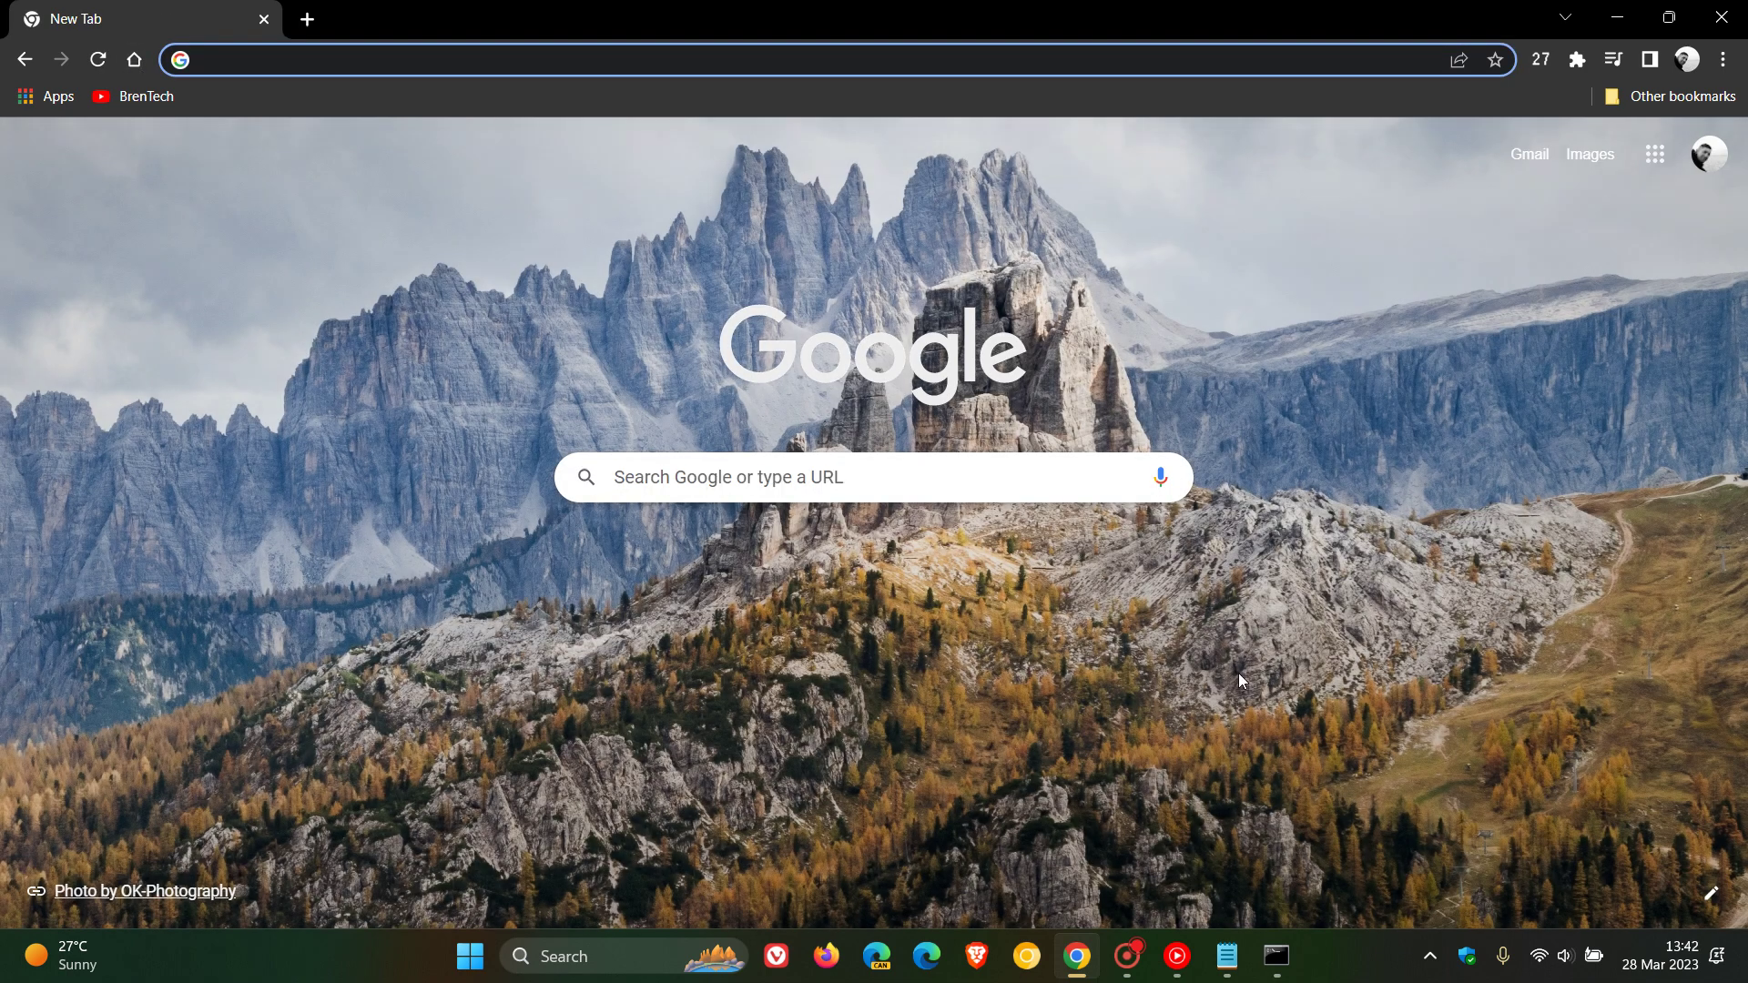